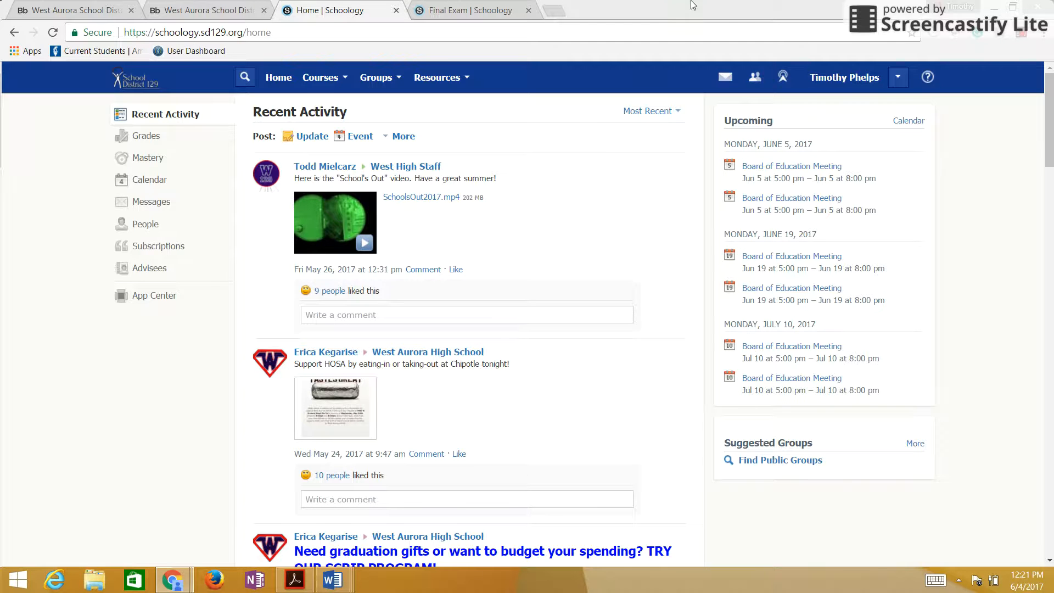
left_click_drag(693, 6, 1051, 87)
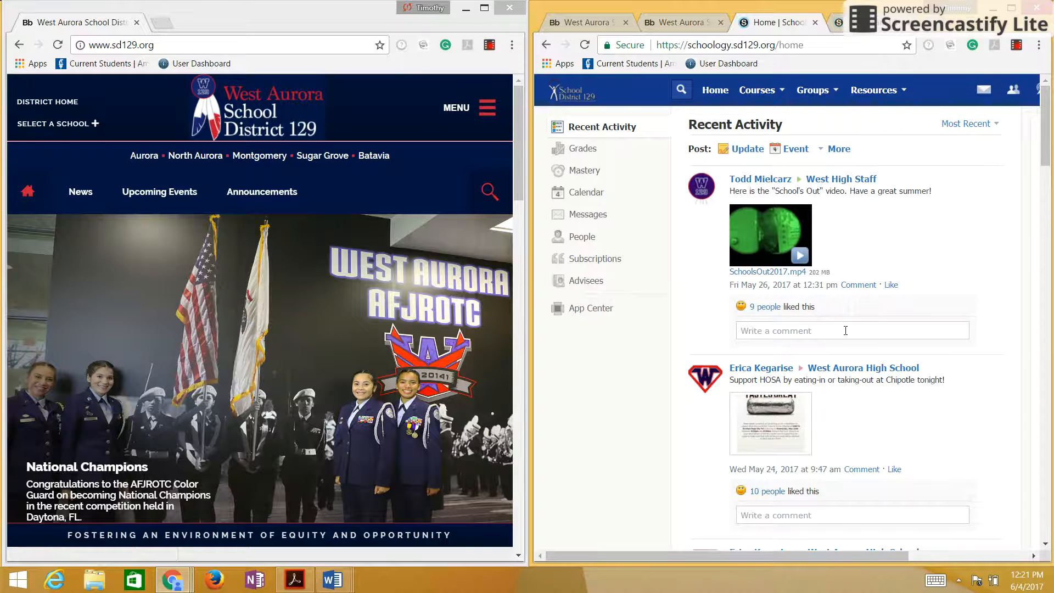
left_click_drag(785, 11, 466, 2)
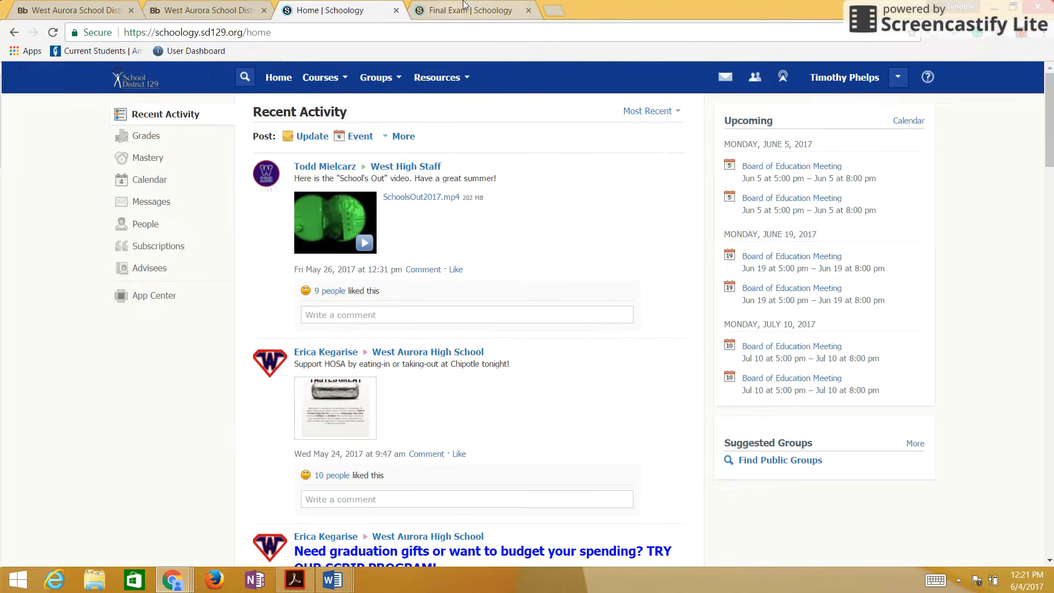
- Browse the archived courses and open the second-semester American Government 100 course
left_click(335, 80)
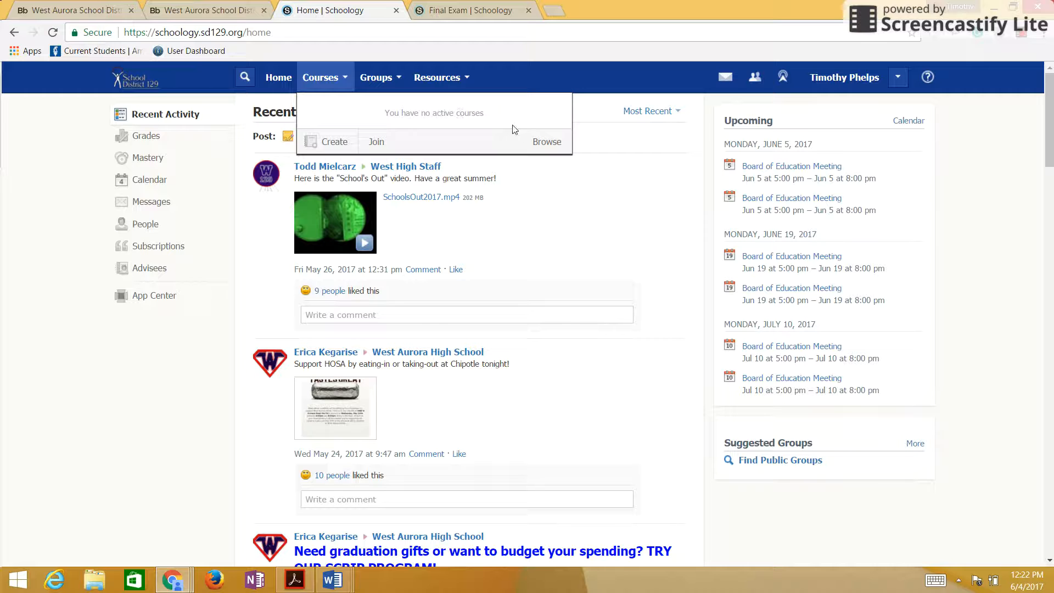
left_click(536, 144)
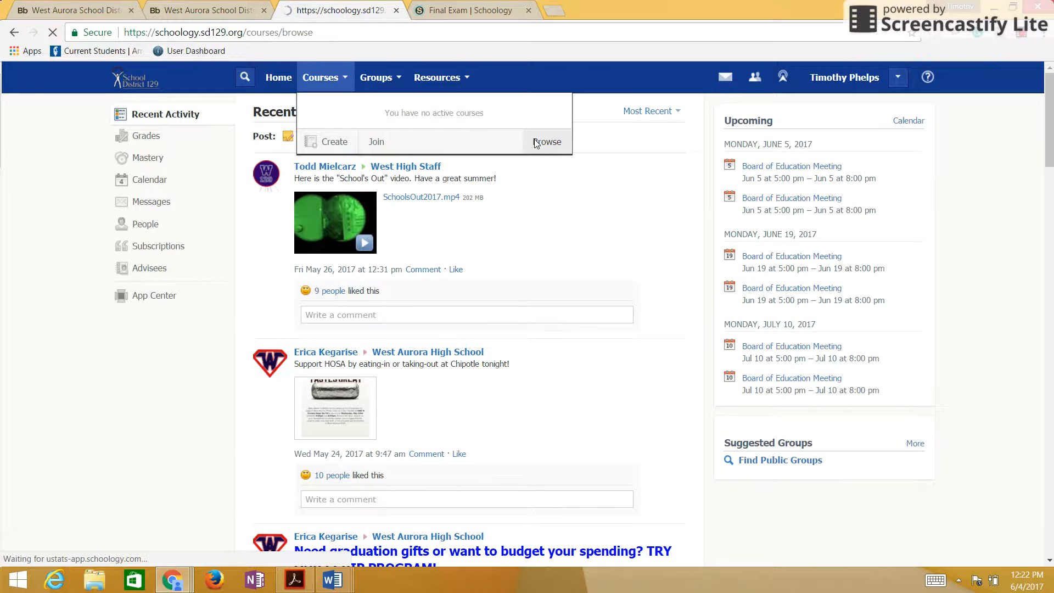
left_click(188, 142)
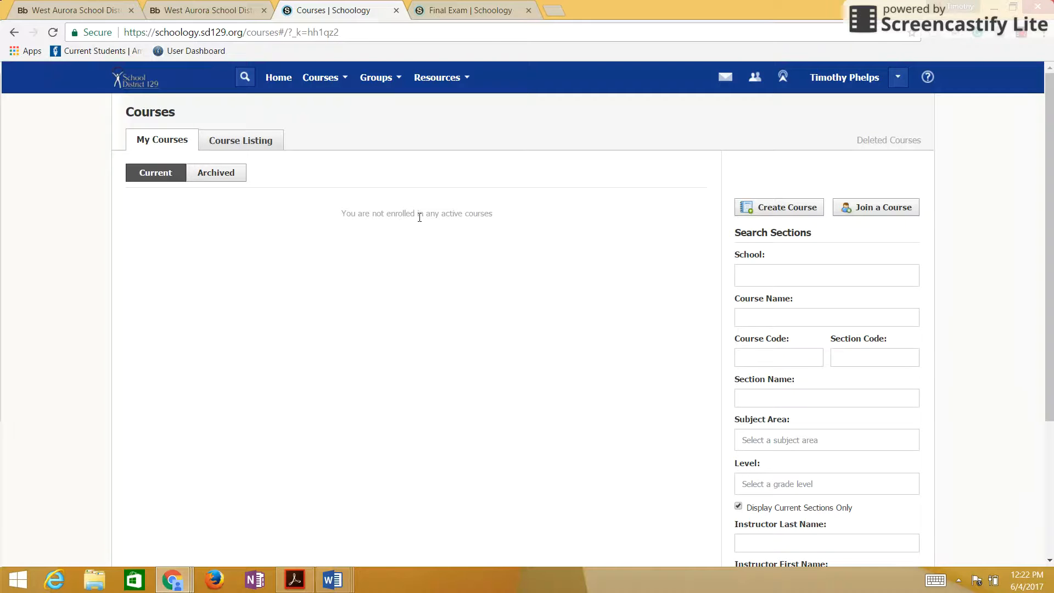
left_click(229, 178)
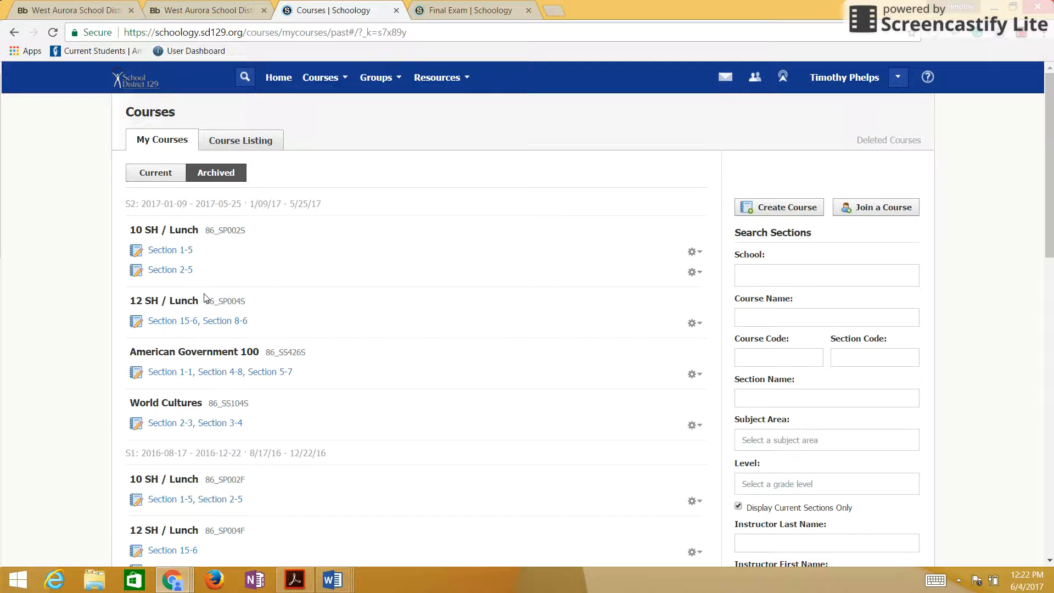
left_click(280, 376)
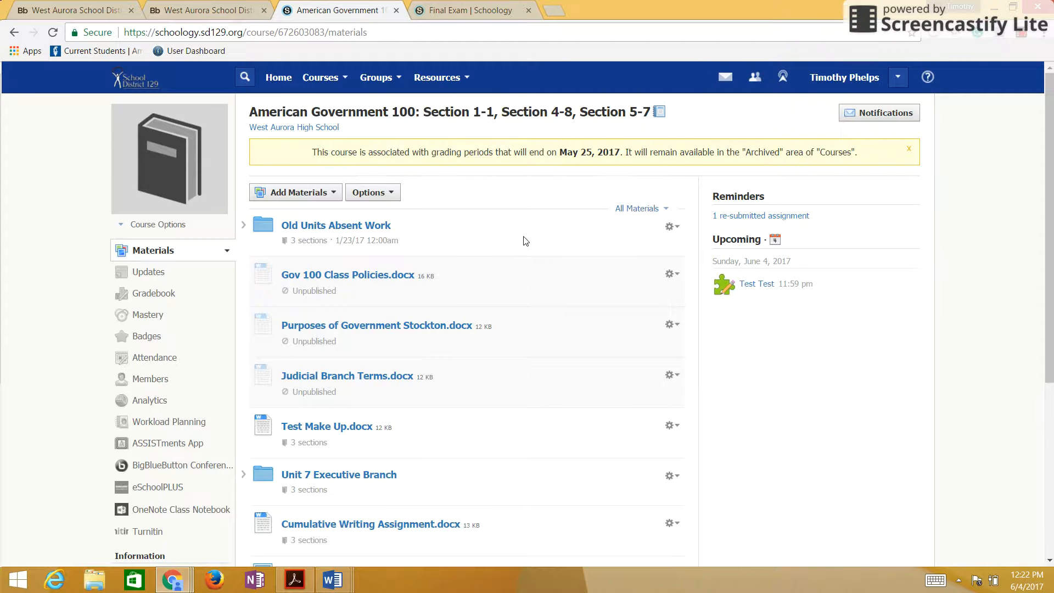
- Start a new test/quiz named "Test Test" in the Assessment category, leaving it without a grading period
left_click(308, 195)
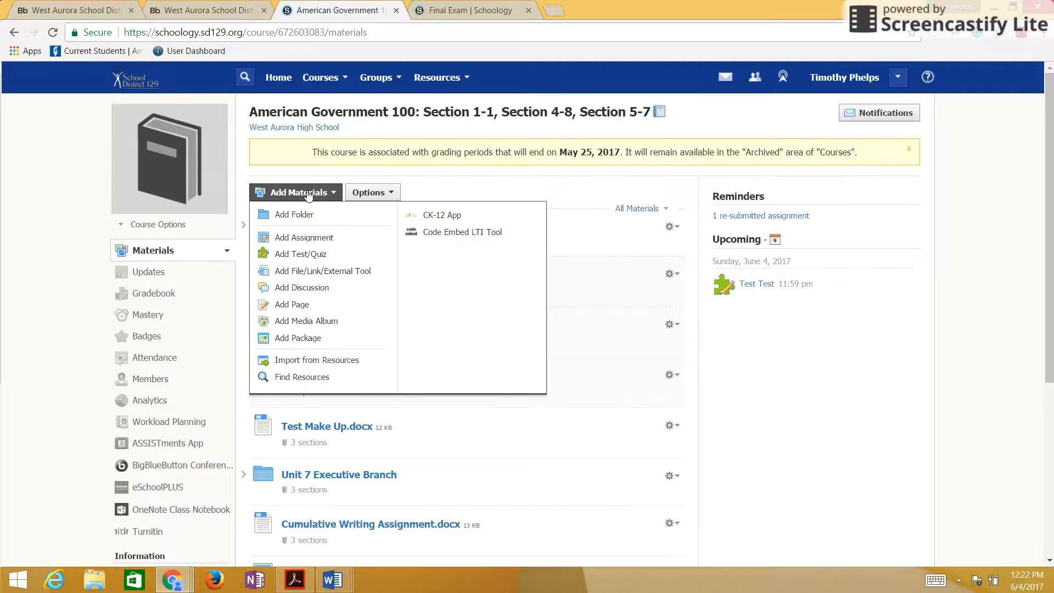
left_click(356, 259)
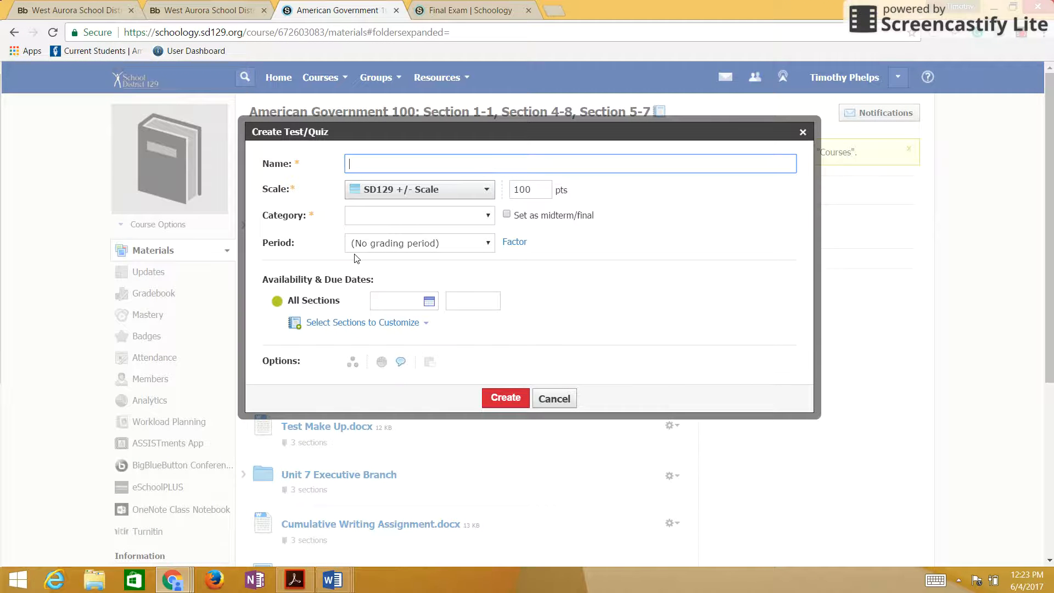
type("Test Test")
left_click(478, 220)
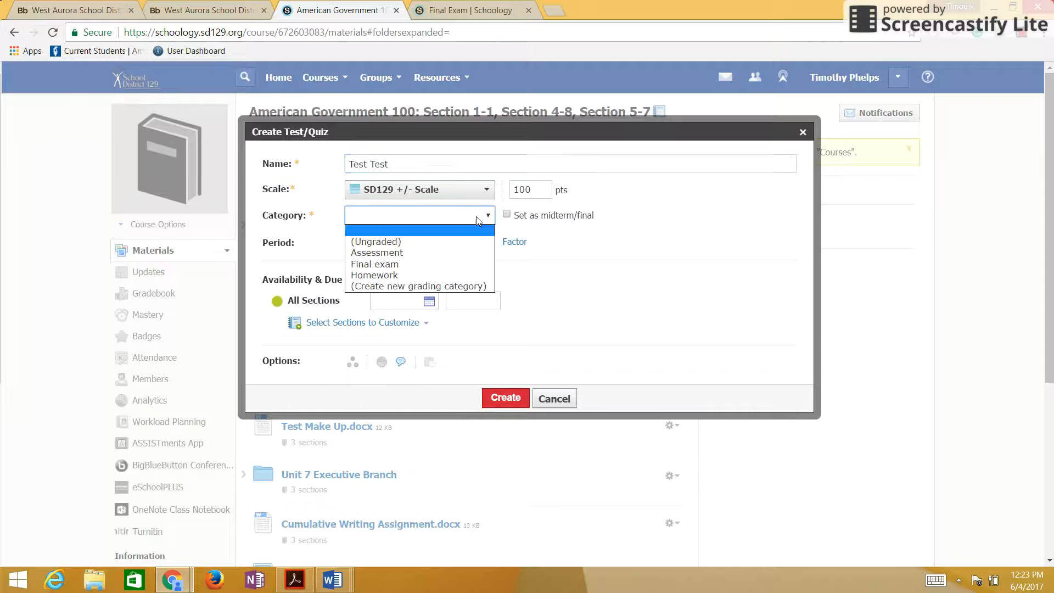
left_click(469, 254)
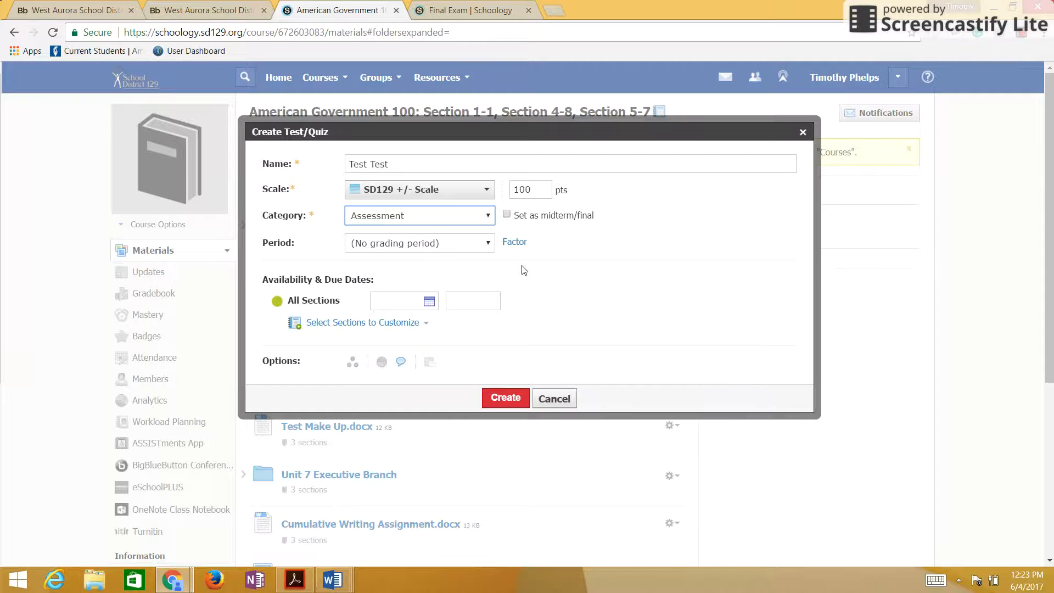
left_click(462, 244)
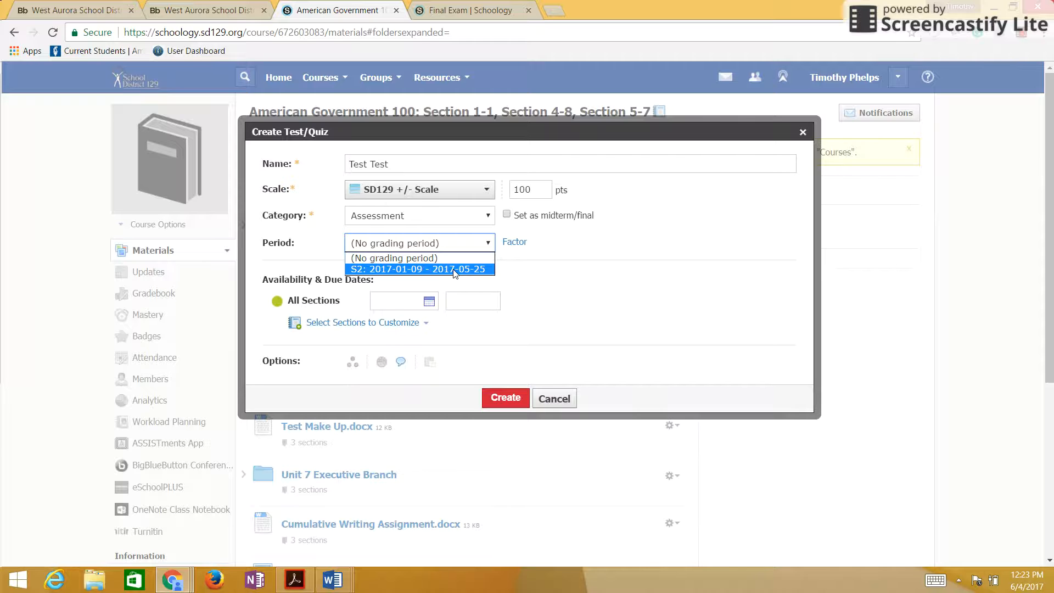
left_click(541, 262)
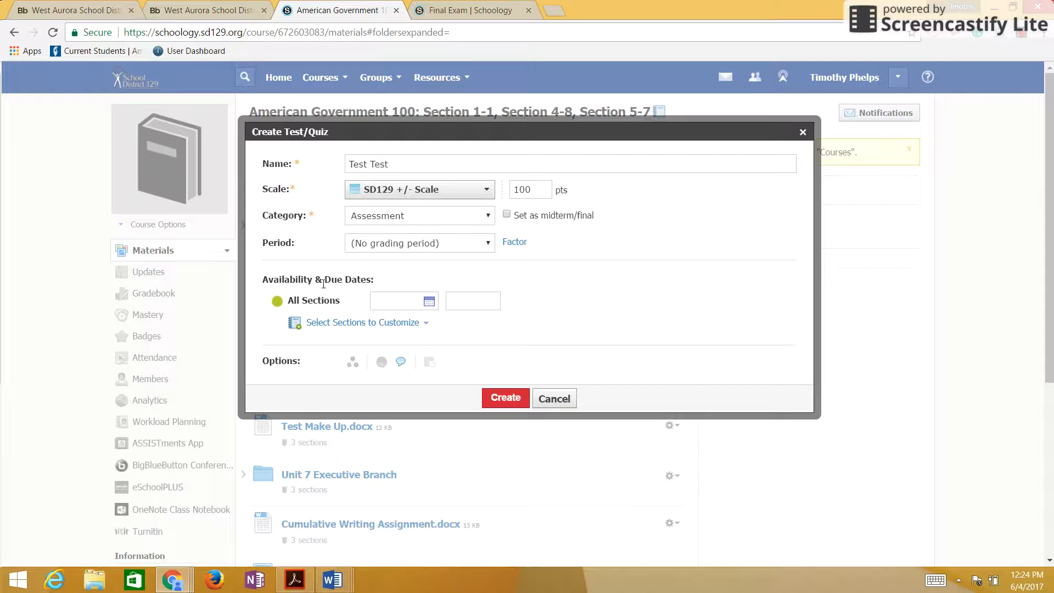
- Set the due date for all sections to June 4, 2017 and create the test
double_click(286, 281)
left_click(407, 283)
left_click(420, 302)
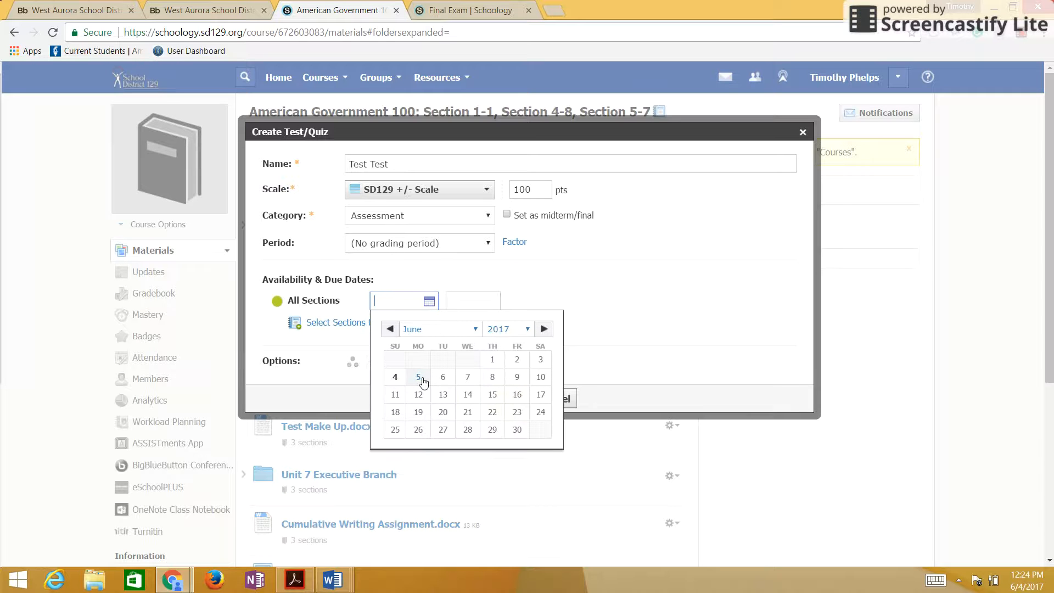
left_click(444, 284)
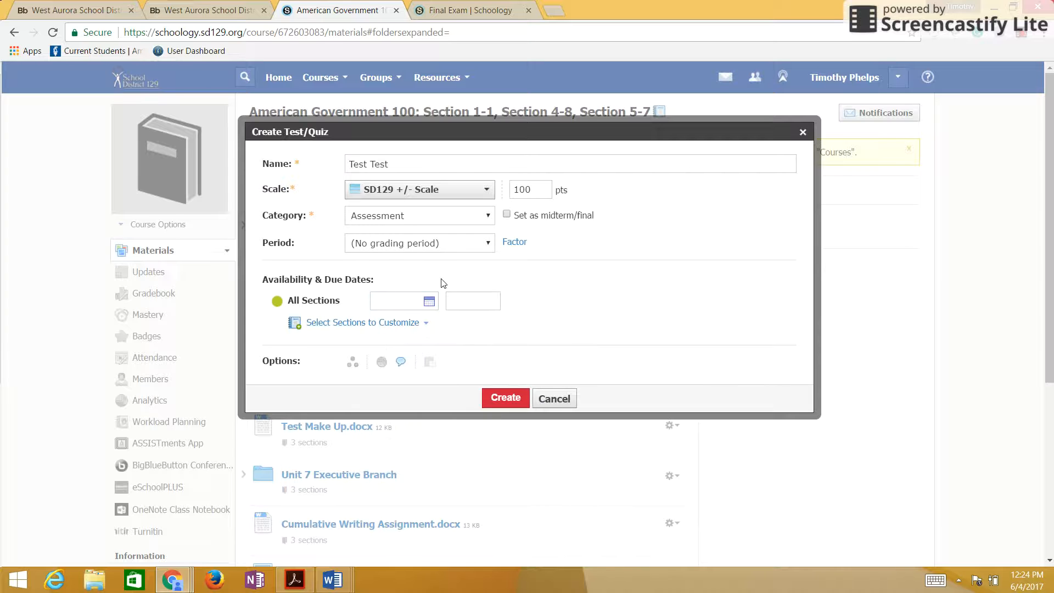
left_click(423, 302)
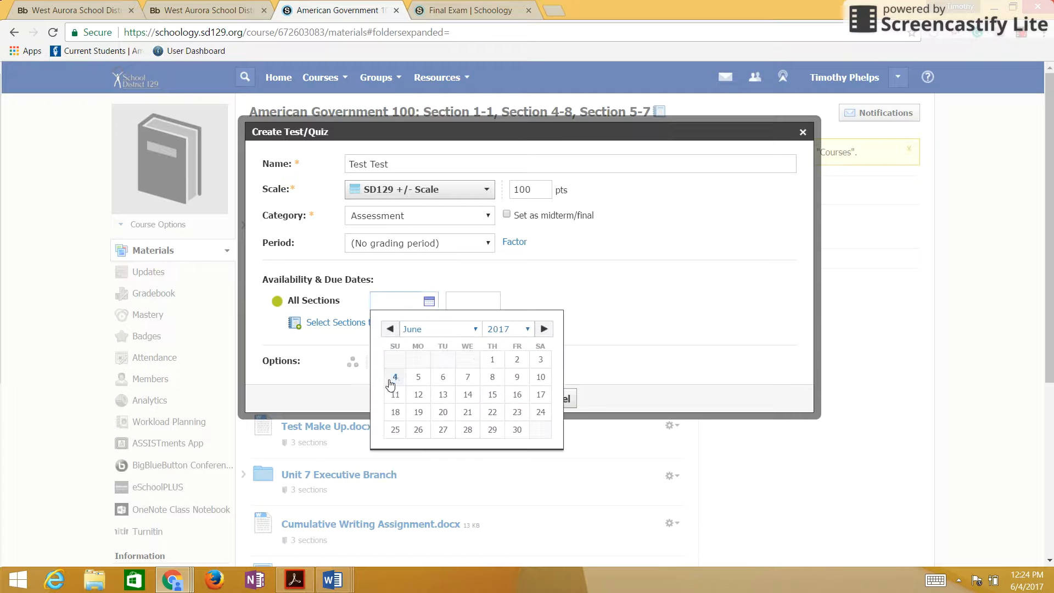
left_click(395, 378)
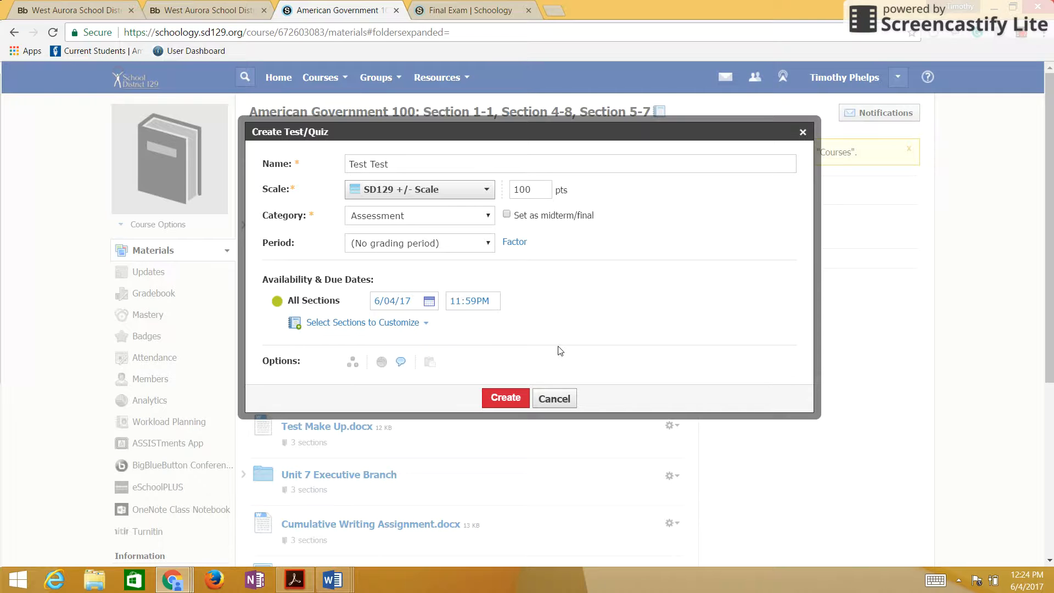
left_click(506, 399)
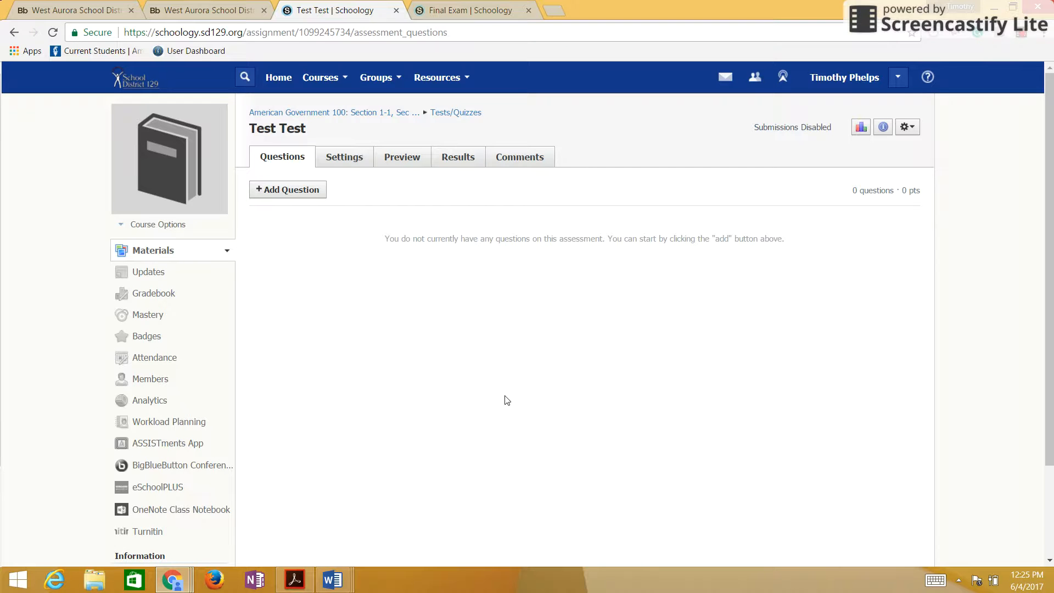
- Add a multiple choice question to the test with the question text "What is Schoology?"
left_click(318, 193)
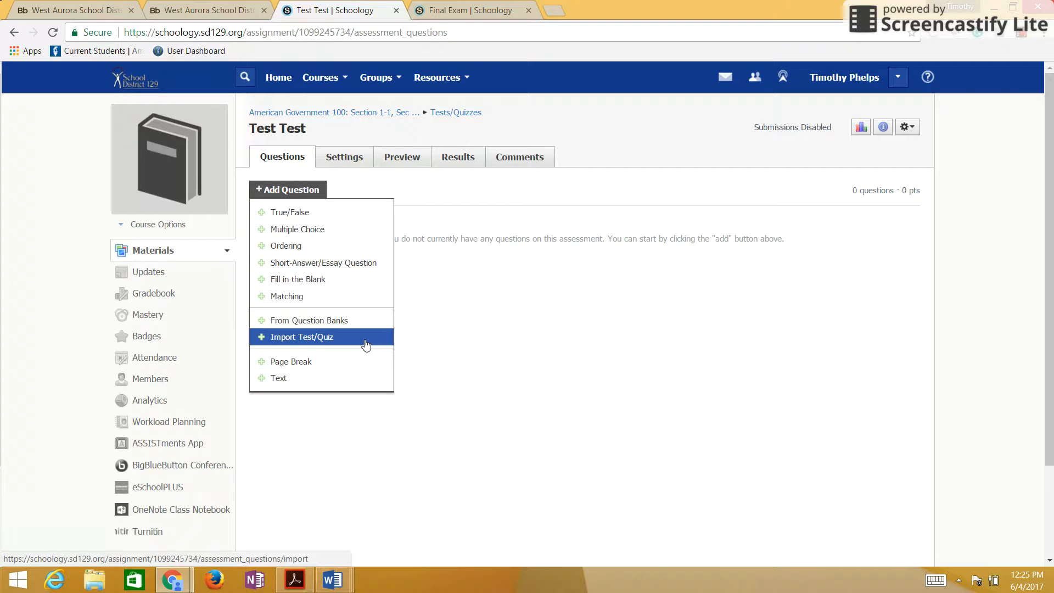
left_click(374, 235)
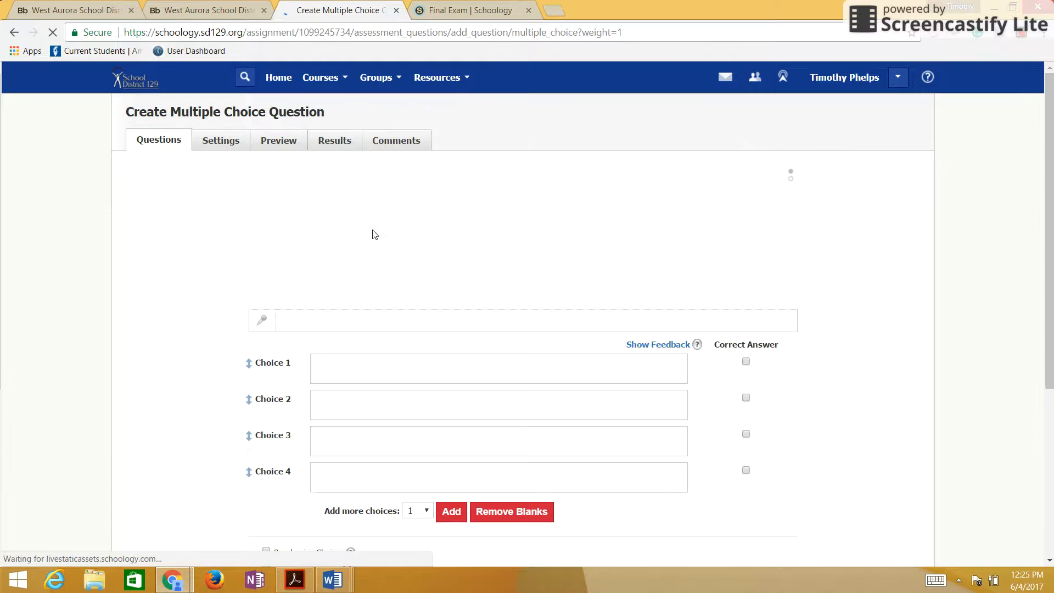
left_click(375, 228)
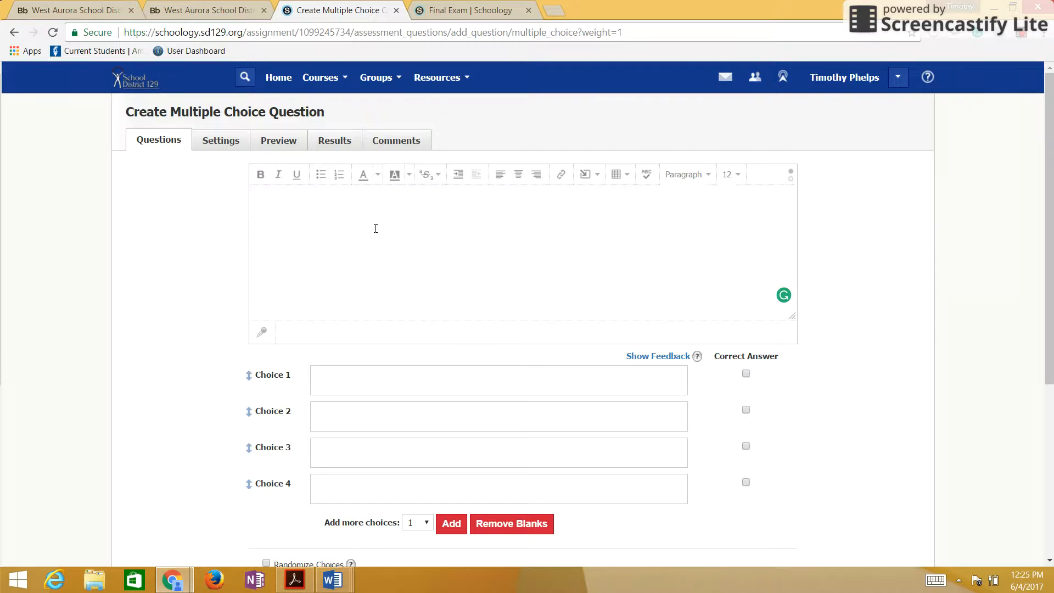
type("What is Schoology>")
key("BackSpace")
type("?")
- Fill in the four answer choices with A, B, C and D
left_click(357, 375)
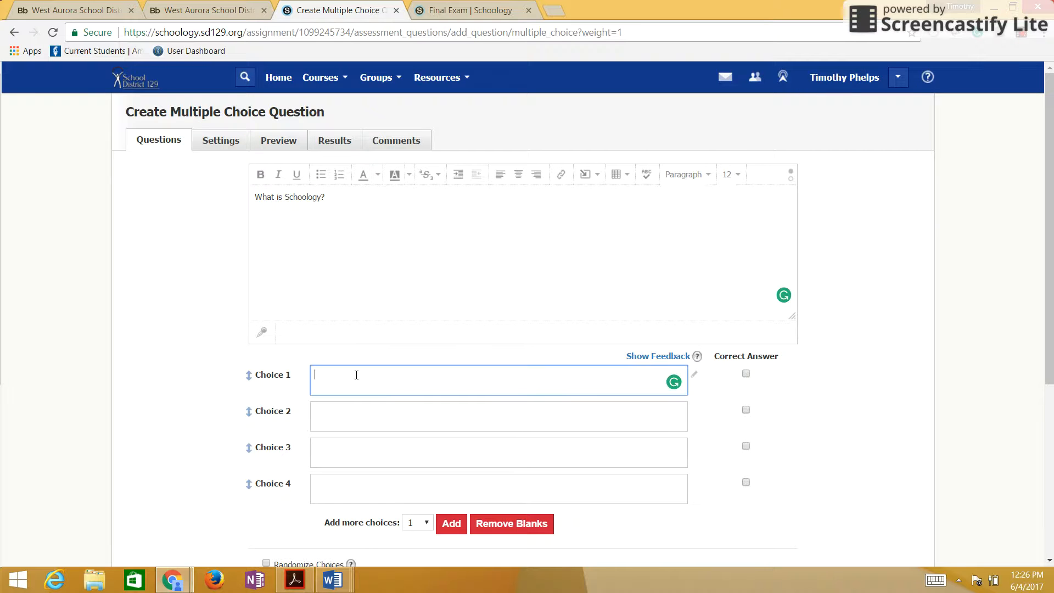
type("AA")
key("BackSpace")
key("BackSpace")
type("A")
key("Tab")
key("Tab")
key("Tab")
type("BC")
key("BackSpace")
left_click(362, 453)
type("C")
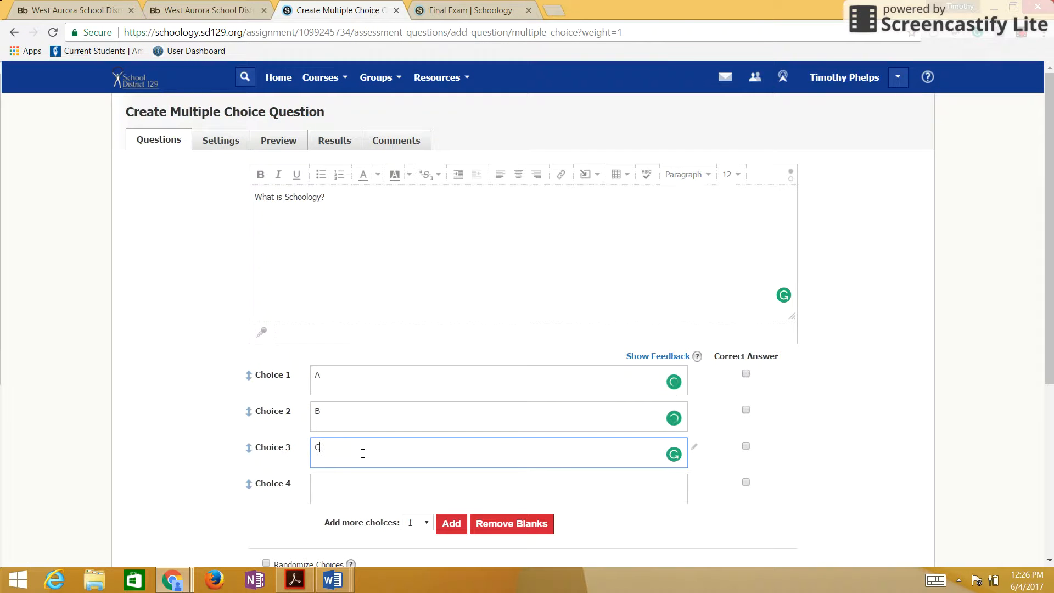
left_click(363, 490)
type("D")
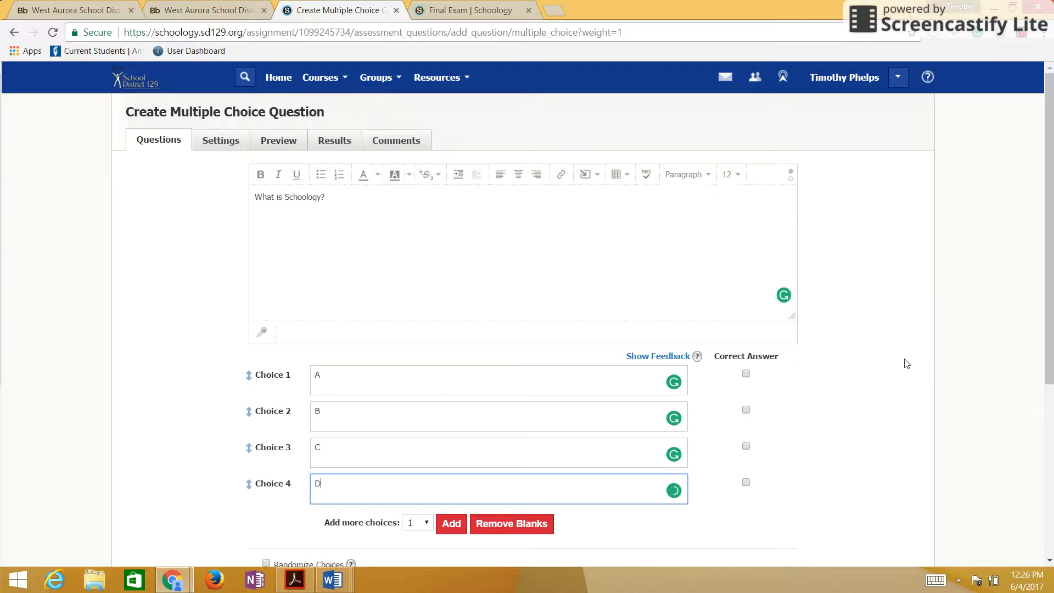
- Try to create the question without marking a correct answer, and check the response
scroll(911, 360, "down", 3)
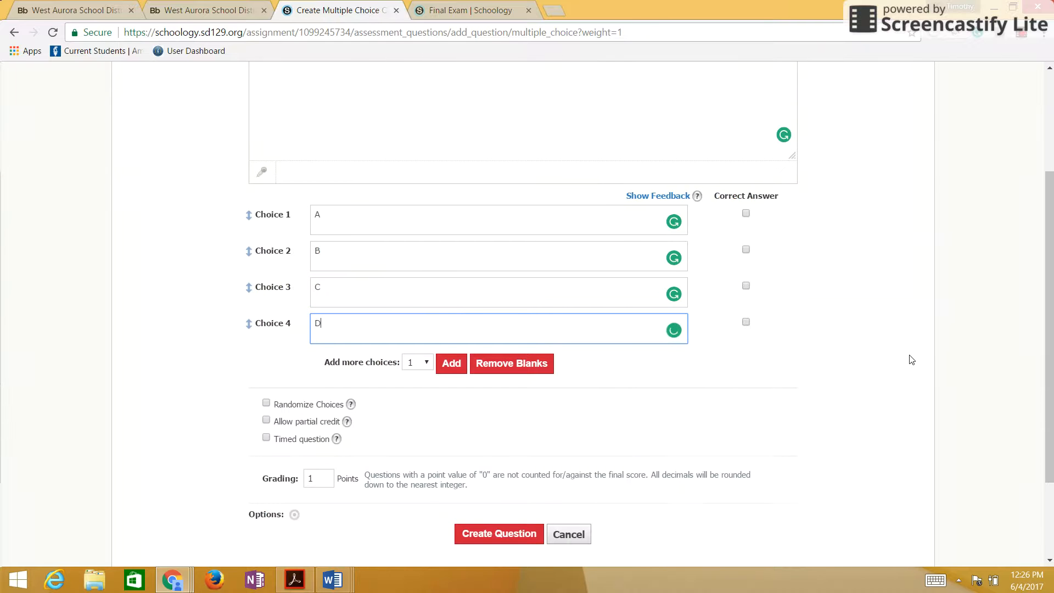
scroll(912, 361, "up", 2)
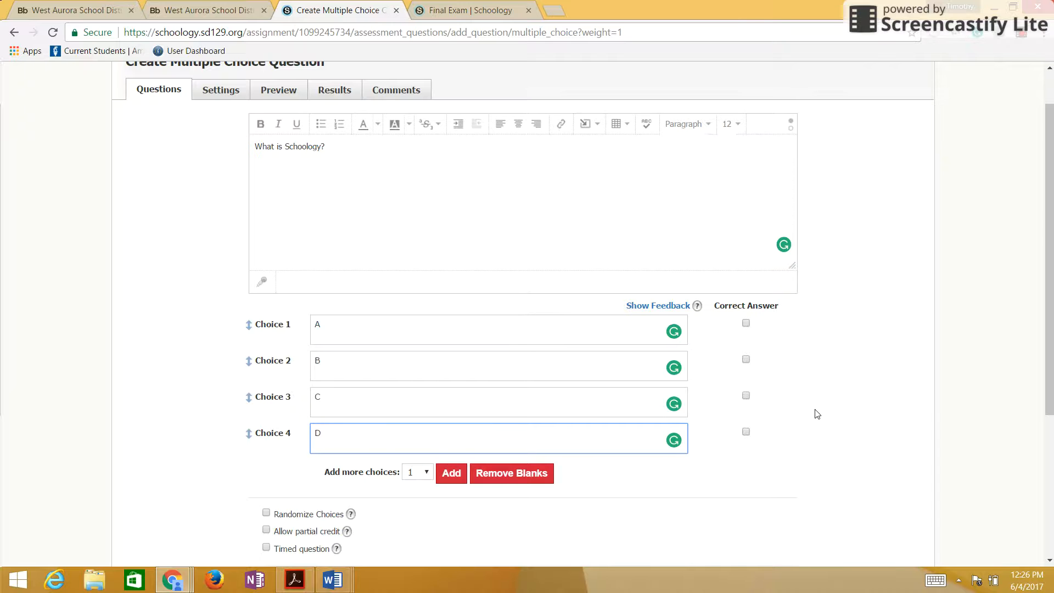
scroll(816, 414, "down", 4)
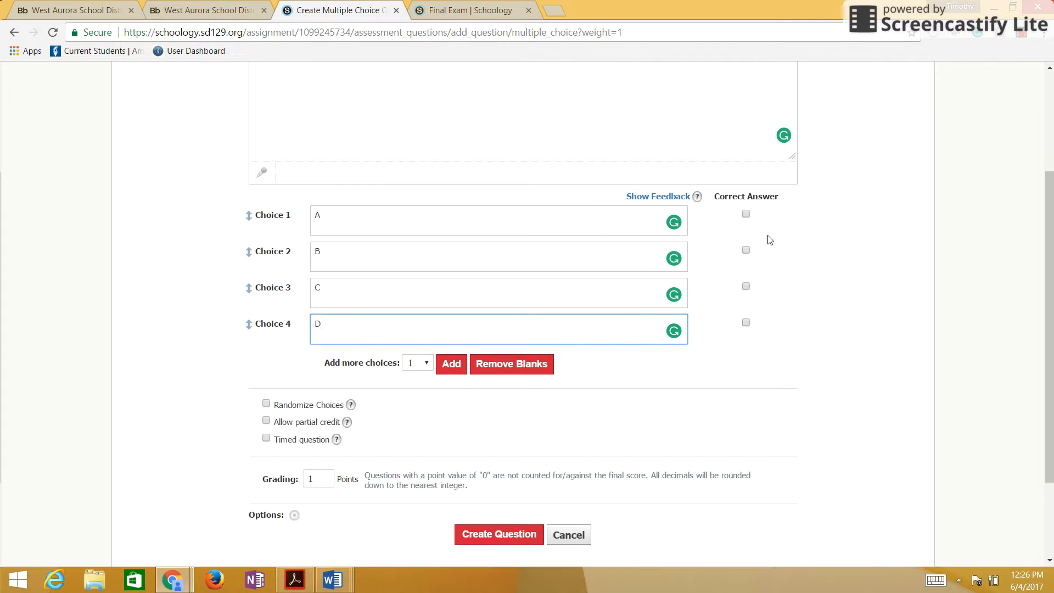
left_click(497, 433)
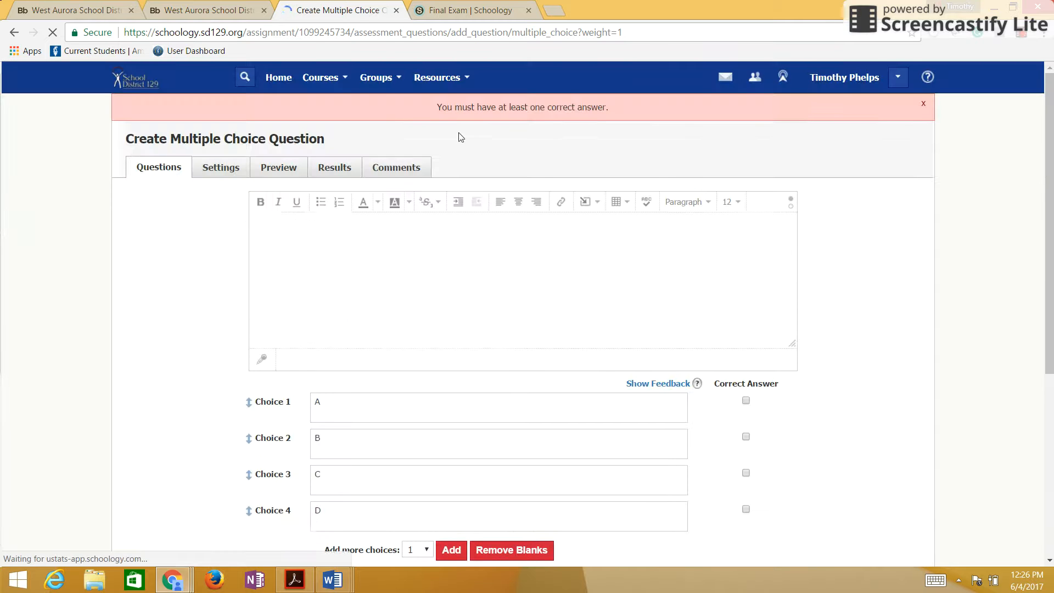
left_click_drag(437, 108, 577, 117)
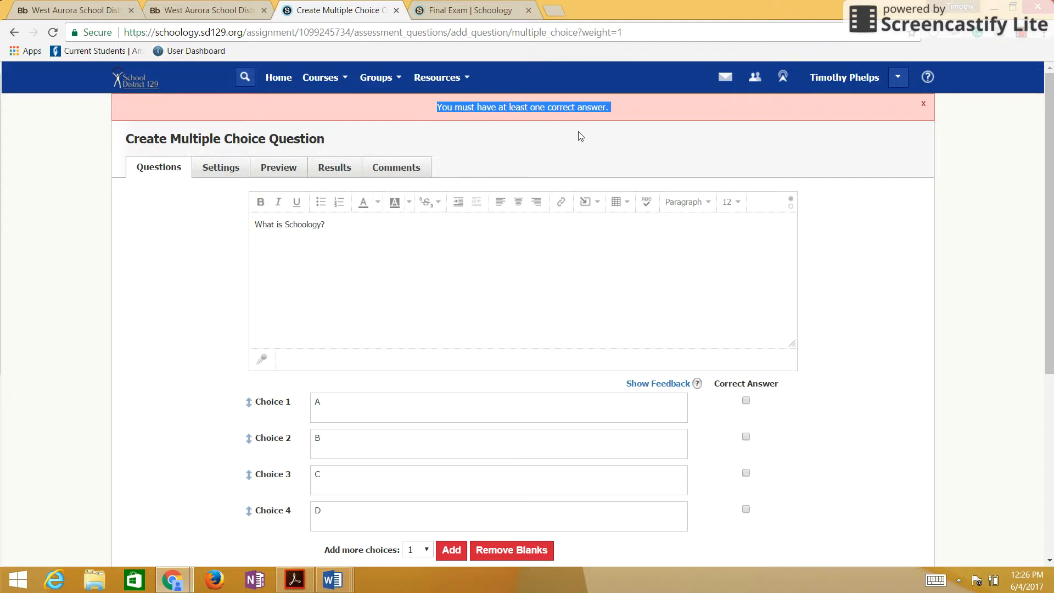
left_click(581, 138)
- Mark choice A as the correct answer and enable the Randomize Choices and Timed question options
scroll(886, 408, "down", 2)
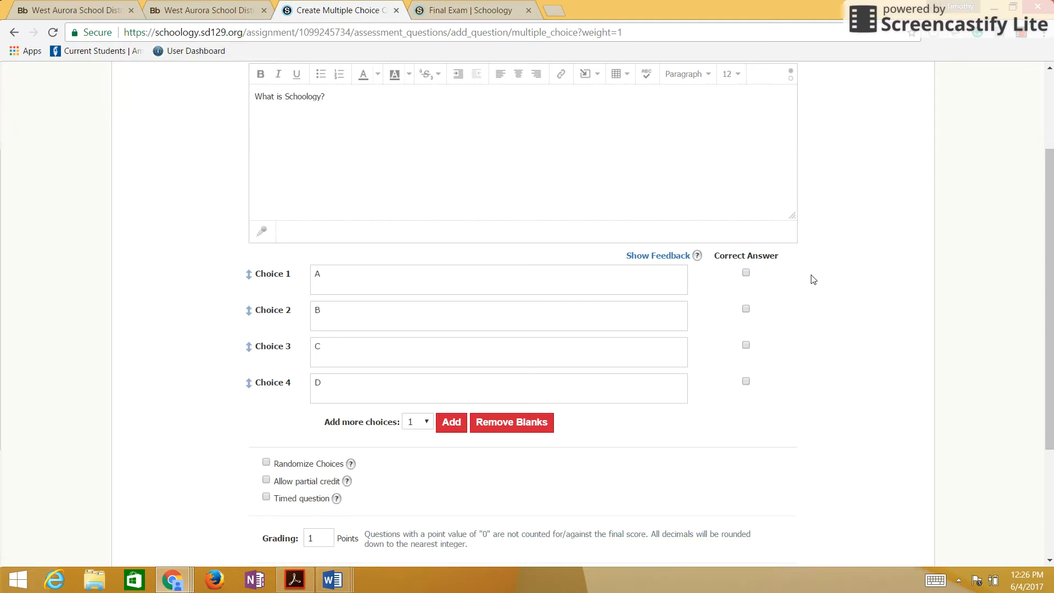
left_click(746, 273)
left_click(307, 466)
scroll(536, 472, "down", 2)
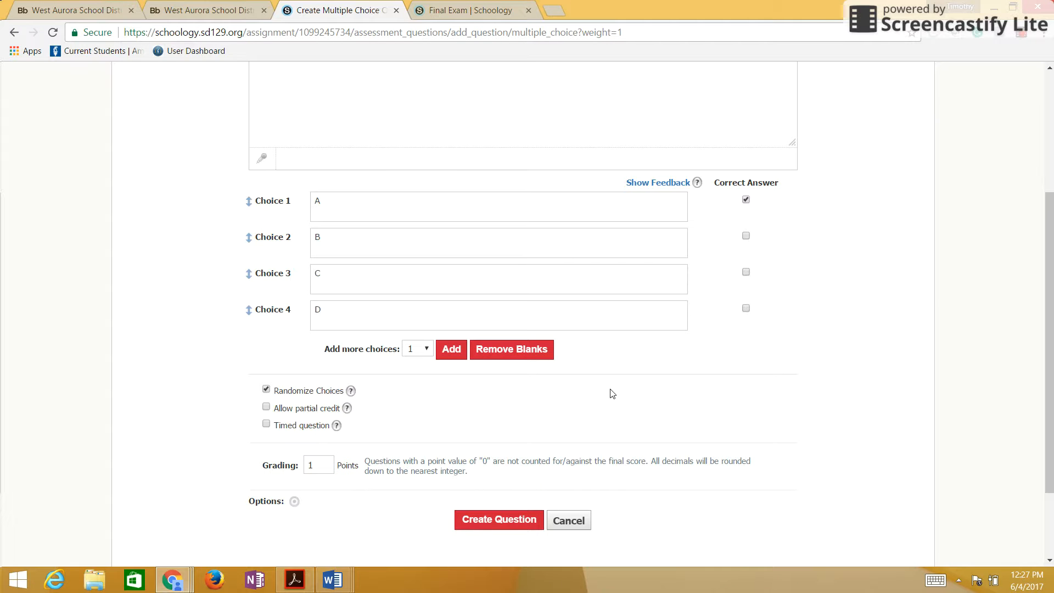
left_click(309, 430)
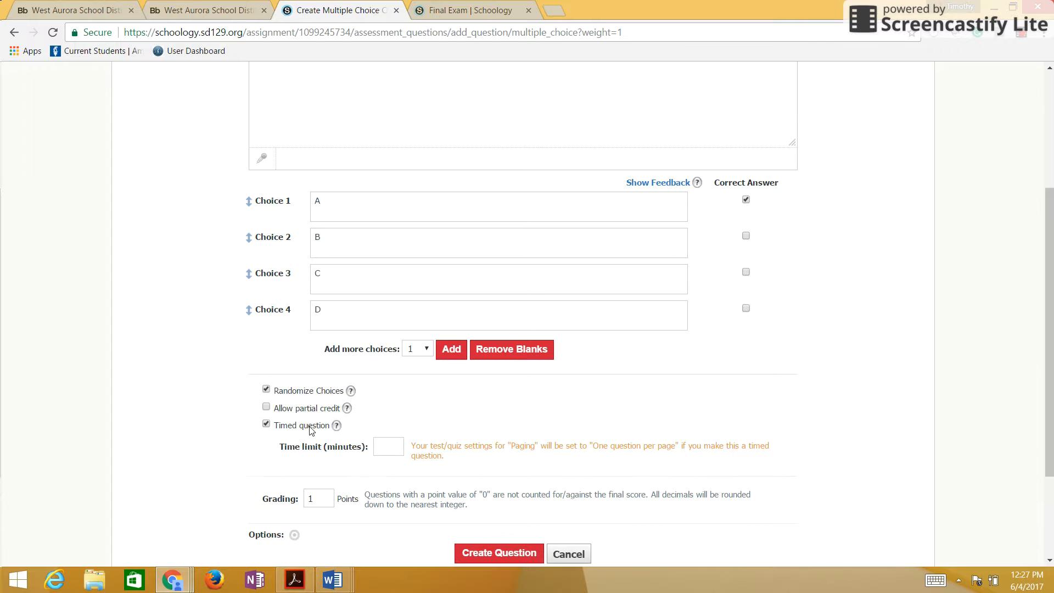
scroll(873, 348, "up", 1)
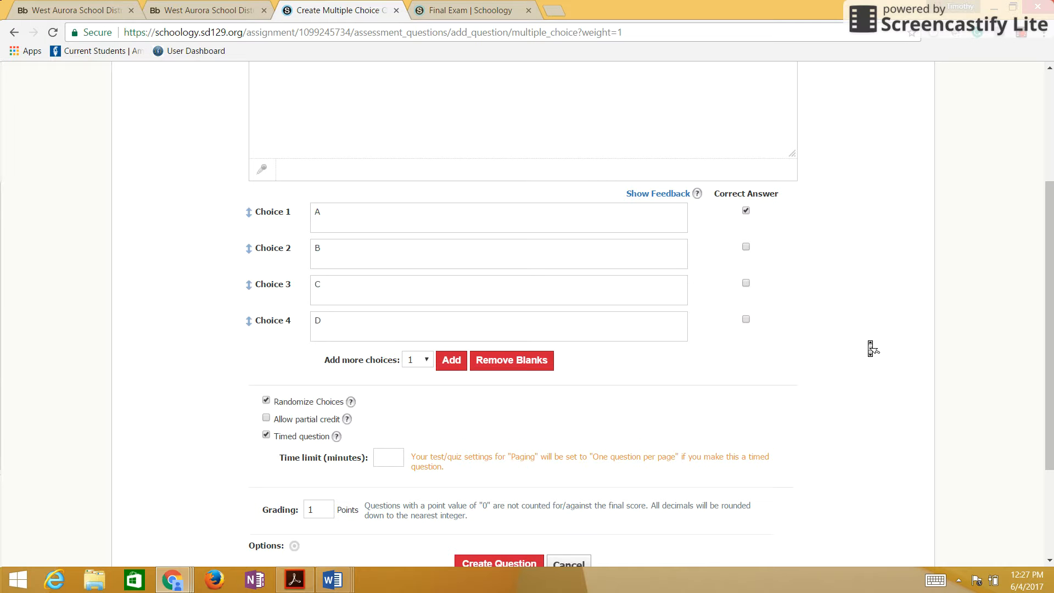
scroll(873, 348, "up", 2)
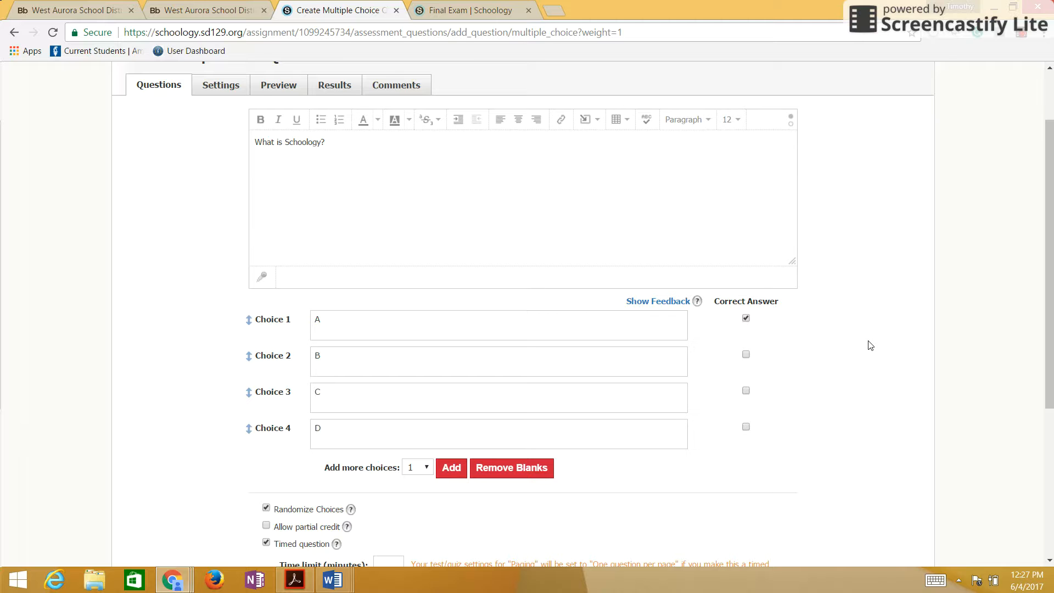
left_click_drag(358, 142, 256, 147)
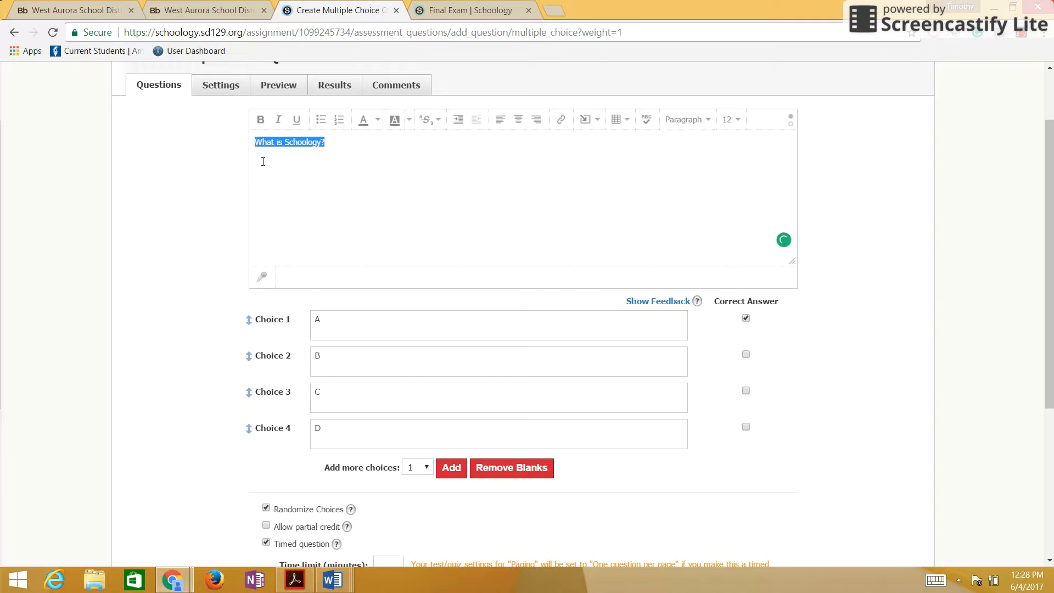
left_click(204, 277)
- Enter a 3-minute time limit for the question and turn the Timed question option back off
scroll(206, 411, "down", 2)
left_click(392, 434)
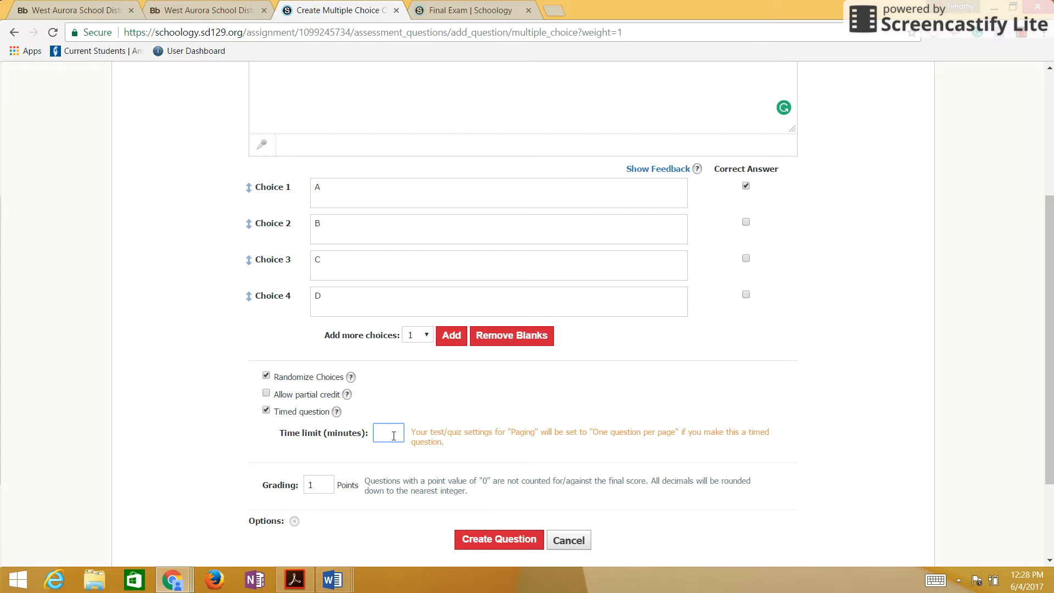
type("3")
left_click(439, 416)
left_click(266, 410)
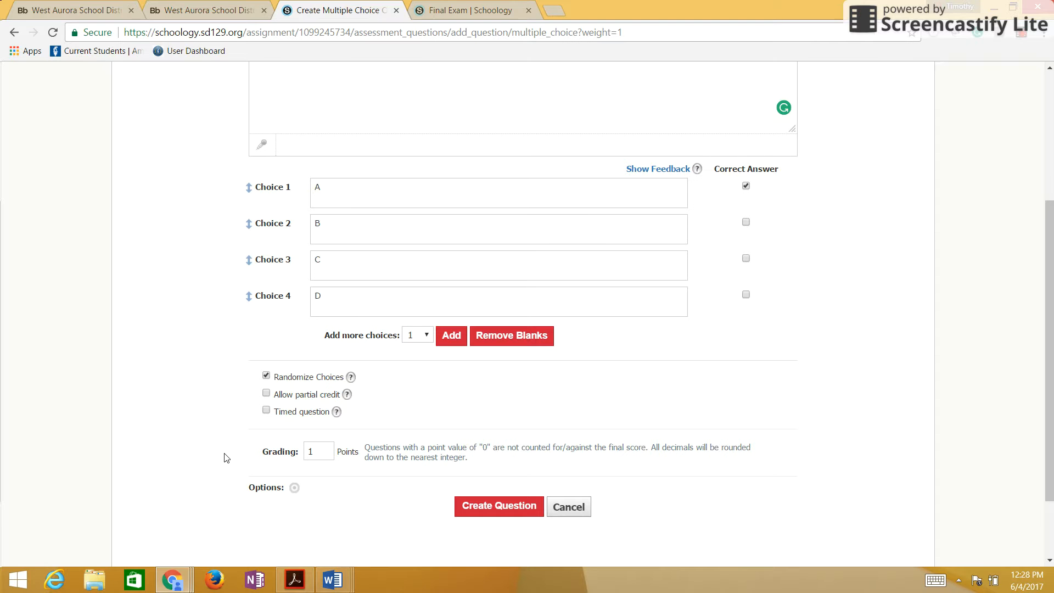
- Check the audio and video recording options for the question text and close them without adding a recording
scroll(226, 457, "up", 4)
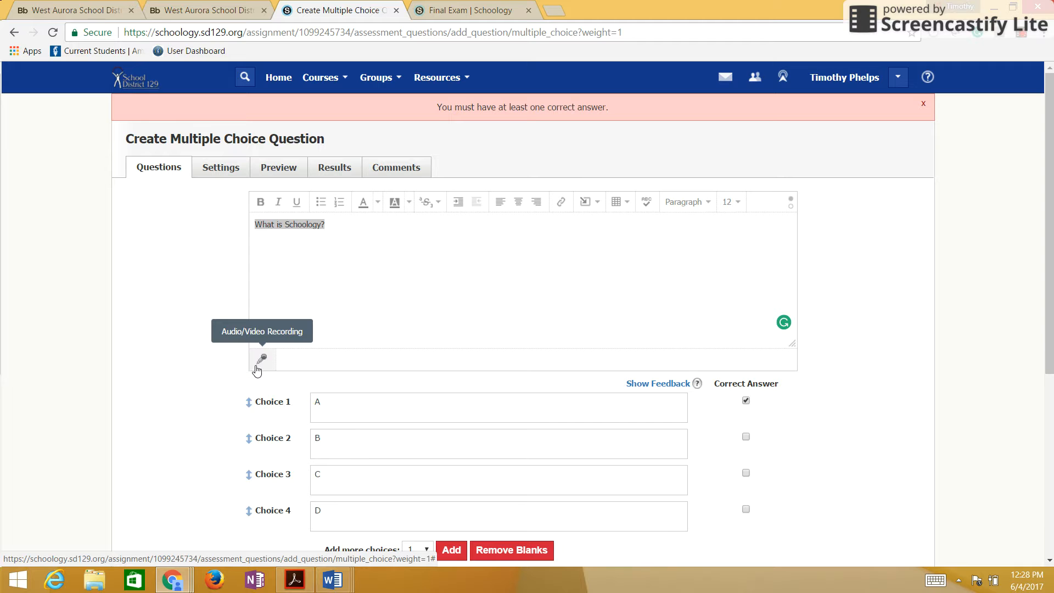
left_click(259, 363)
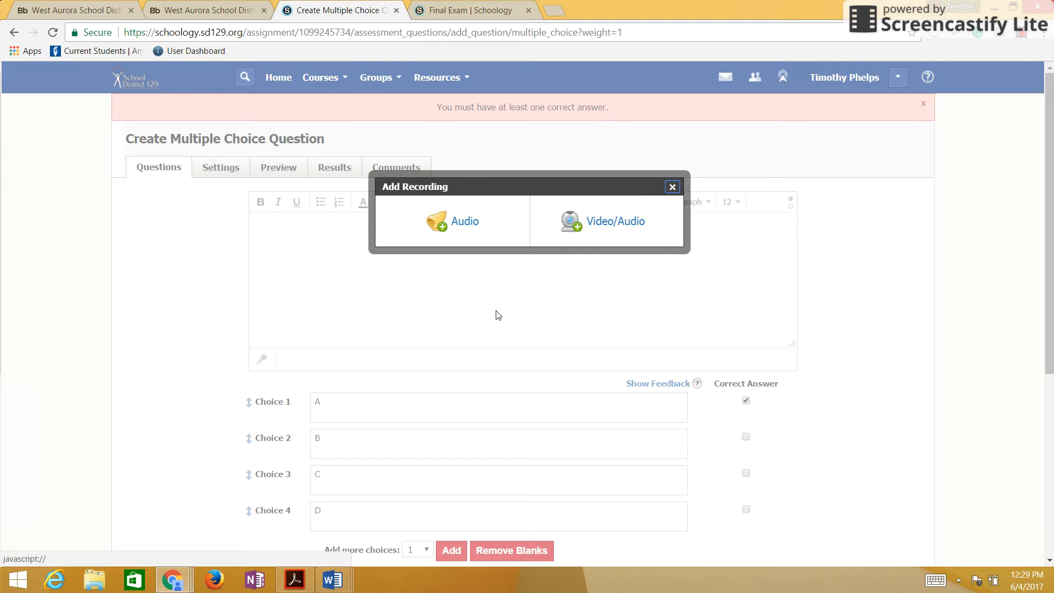
left_click(672, 188)
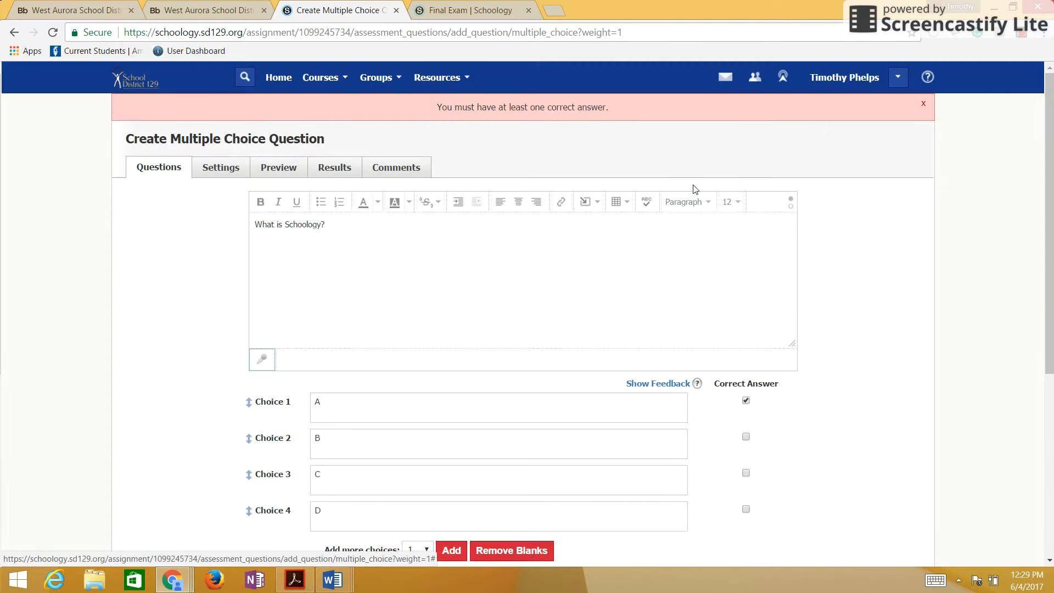
- Check how many extra answer choices can be added at once, leaving the number at 1
scroll(884, 377, "down", 4)
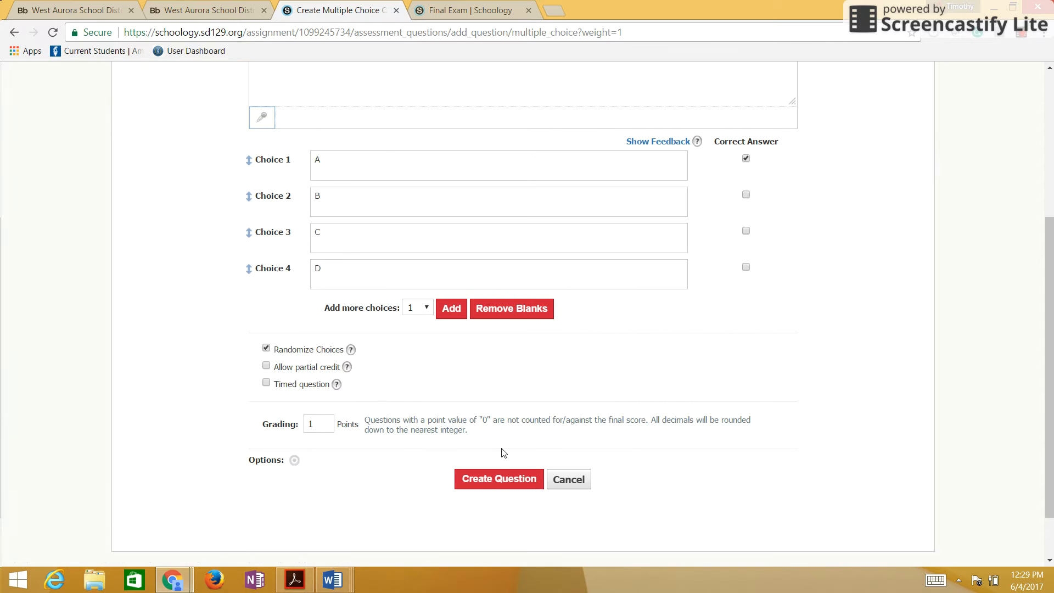
left_click(424, 310)
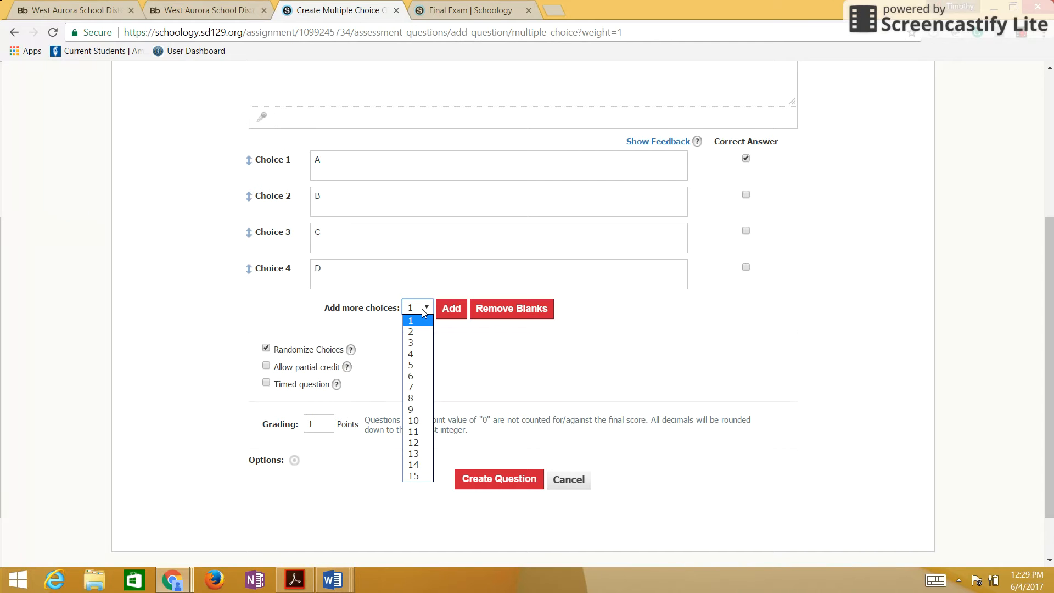
left_click(423, 310)
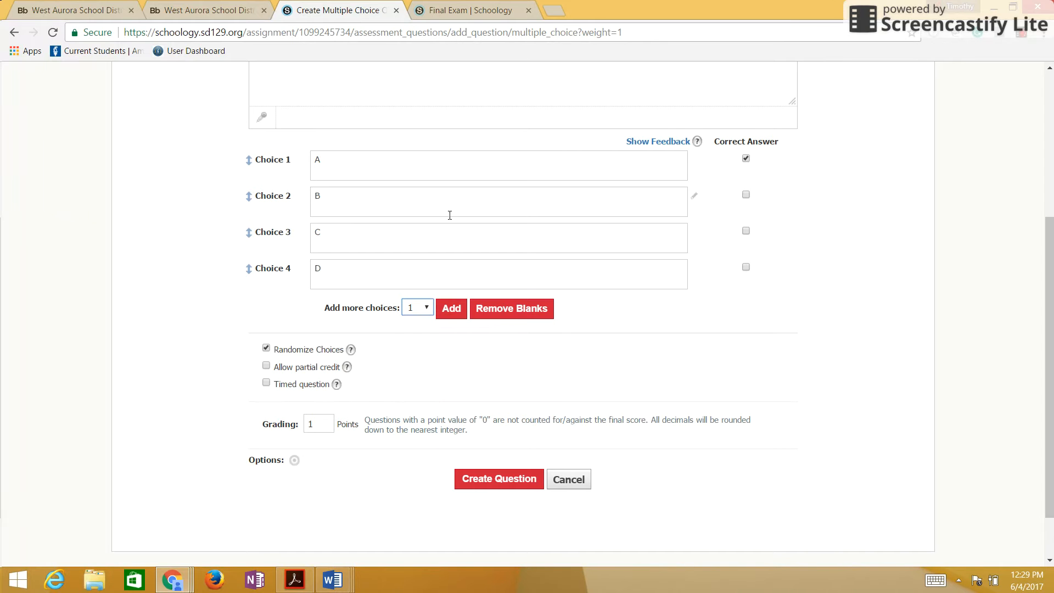
left_click(427, 311)
left_click(428, 312)
- Clear the text of Choice 4 and remove the blank answer choice from the question
left_click(438, 271)
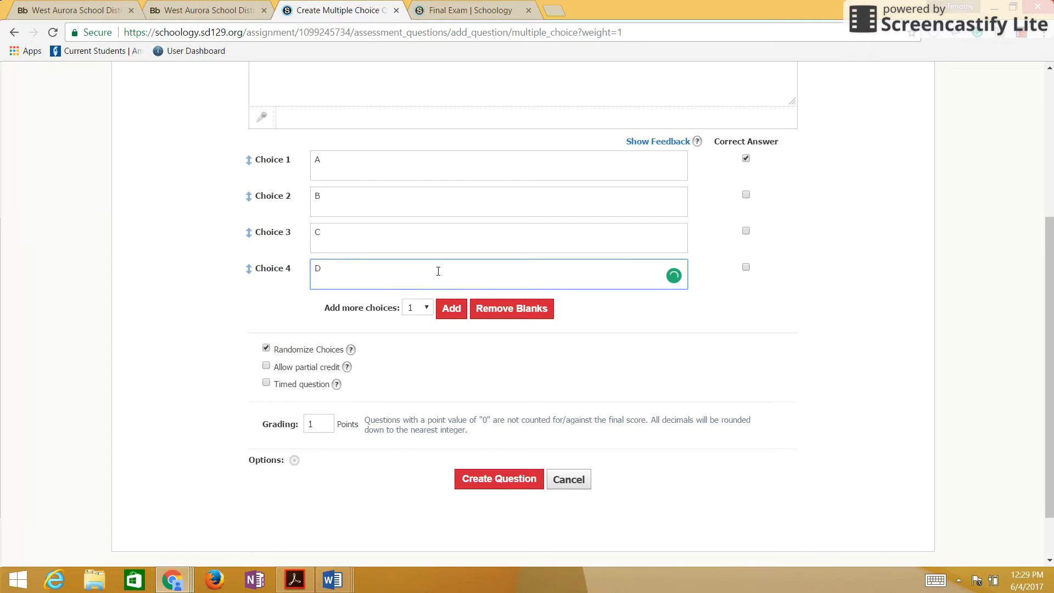
key("BackSpace")
left_click(506, 309)
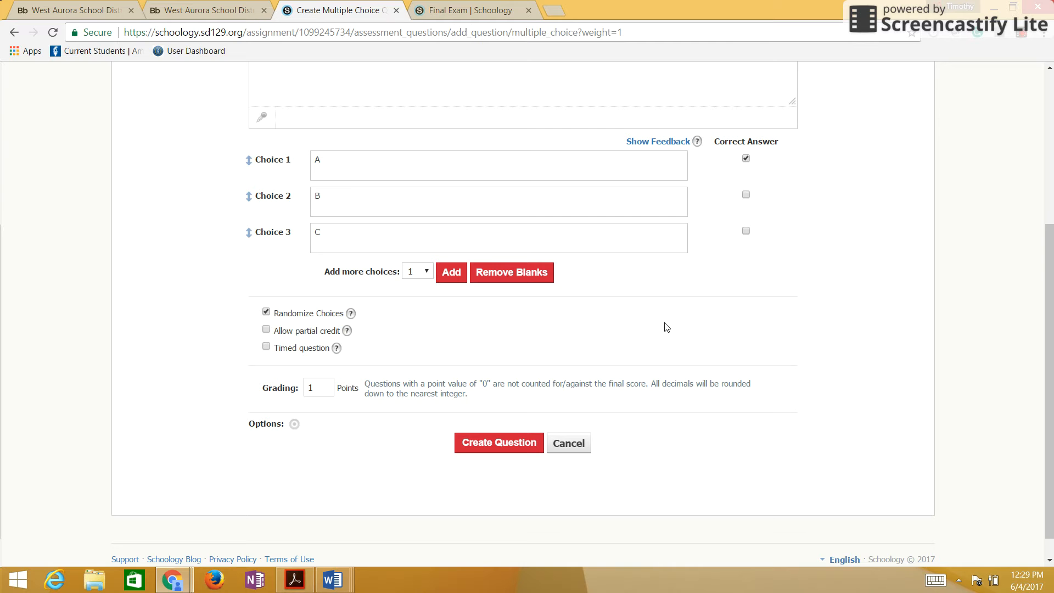
- Review the remaining answer choices and create the multiple choice question
scroll(667, 330, "down", 1)
scroll(667, 329, "up", 4)
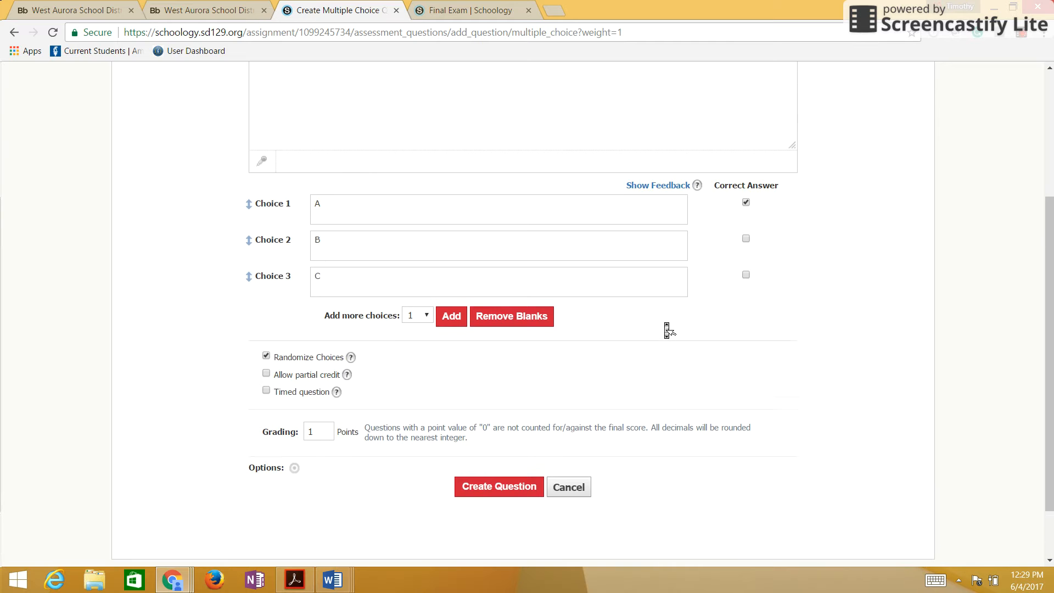
scroll(667, 330, "down", 3)
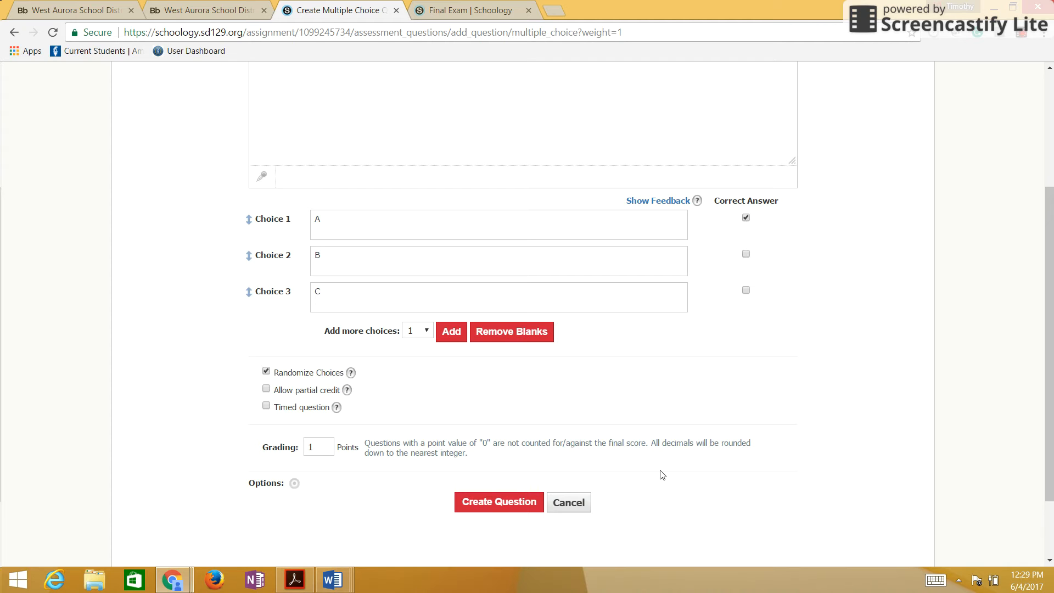
left_click(523, 503)
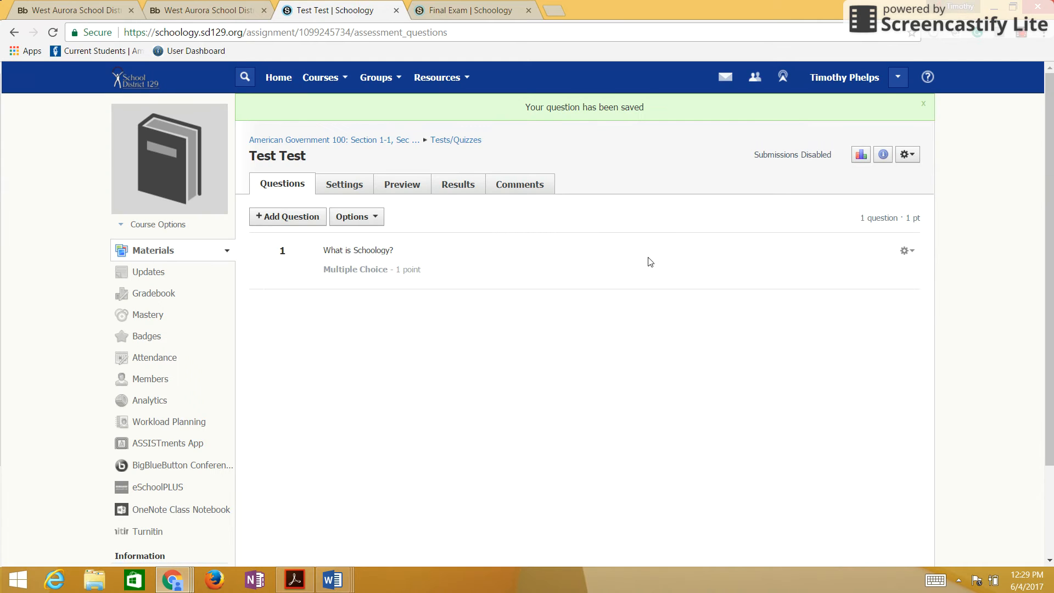
- Enable reordering of the test's questions and try moving the question by its reorder handle
left_click(358, 220)
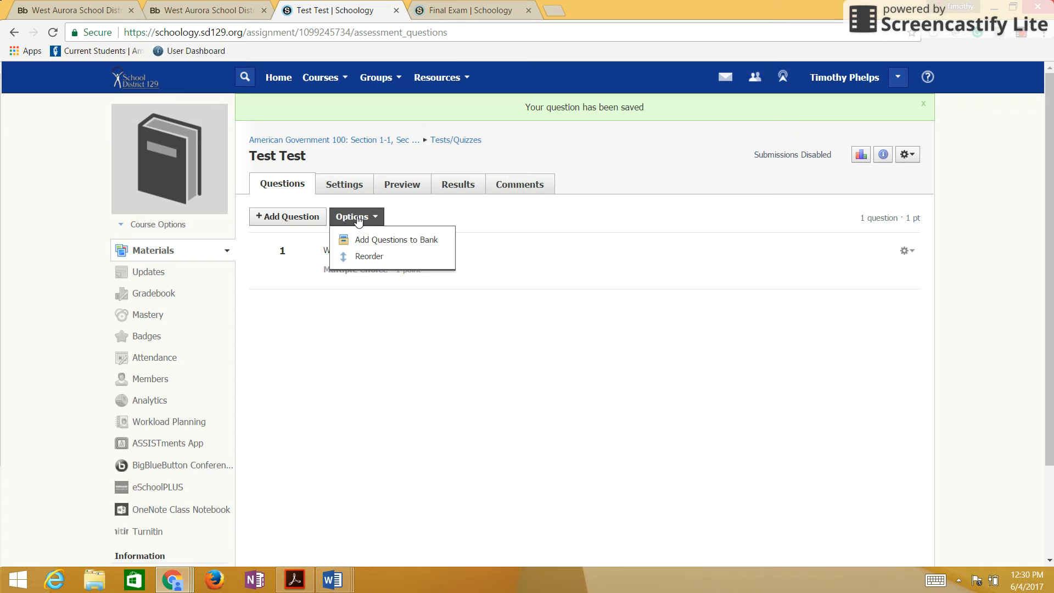
left_click(359, 221)
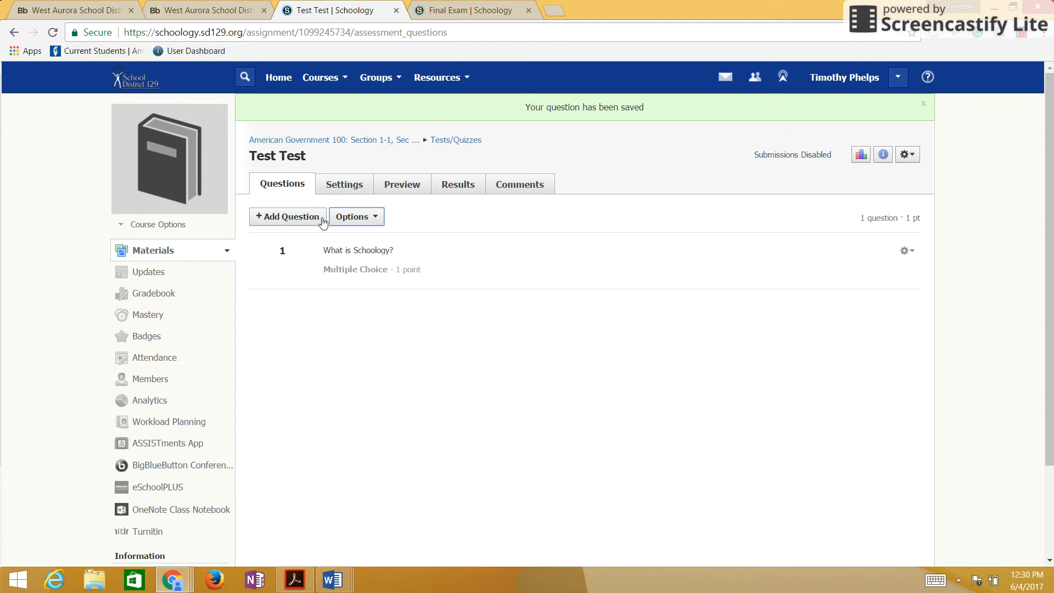
left_click(352, 219)
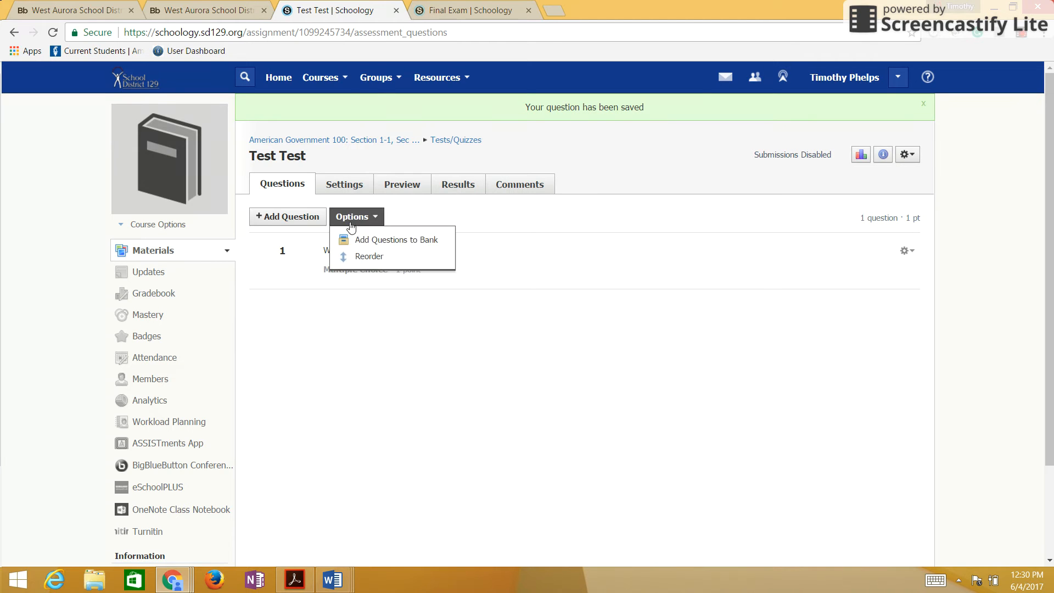
left_click(357, 260)
left_click_drag(257, 227, 262, 248)
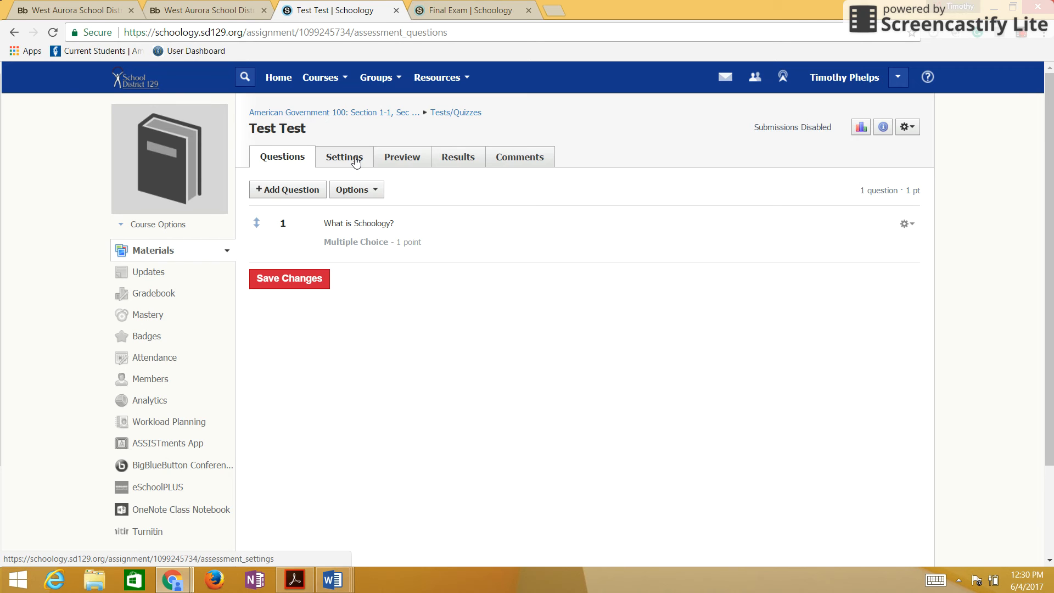
- Look over the question types and import choices available for adding to the test
left_click(307, 194)
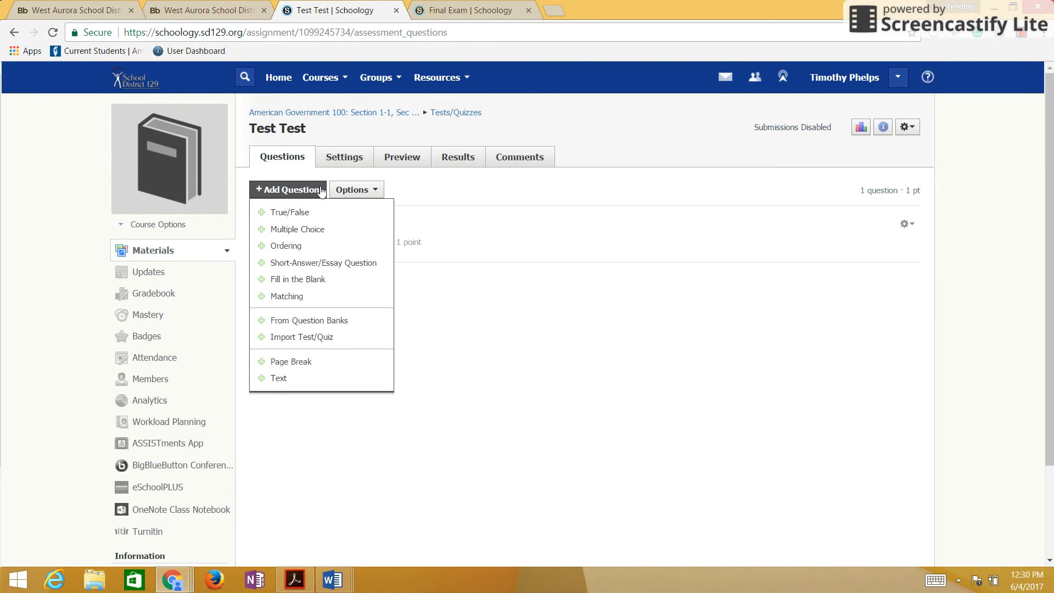
left_click(321, 190)
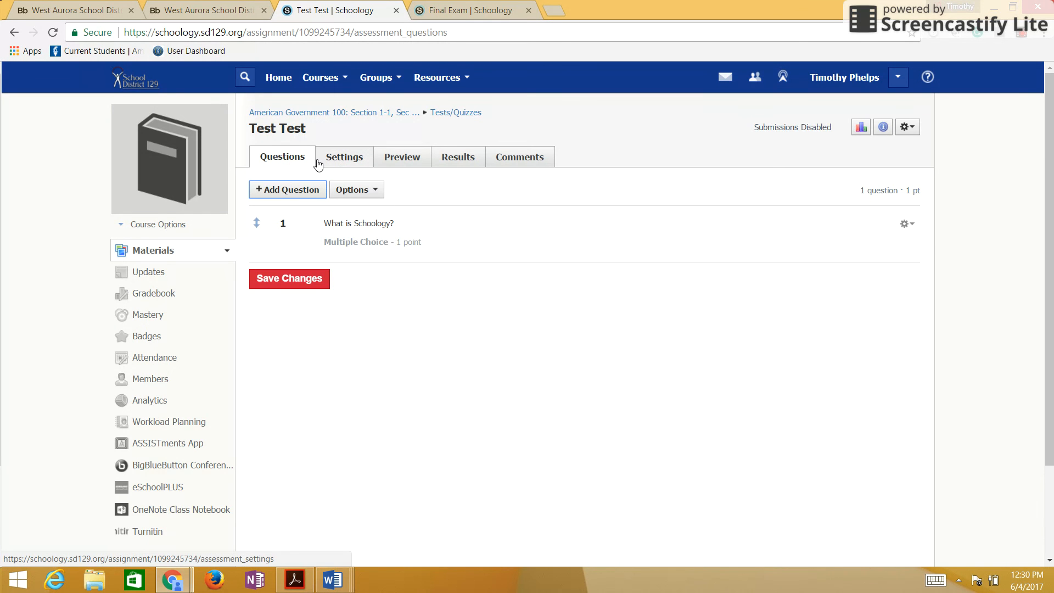